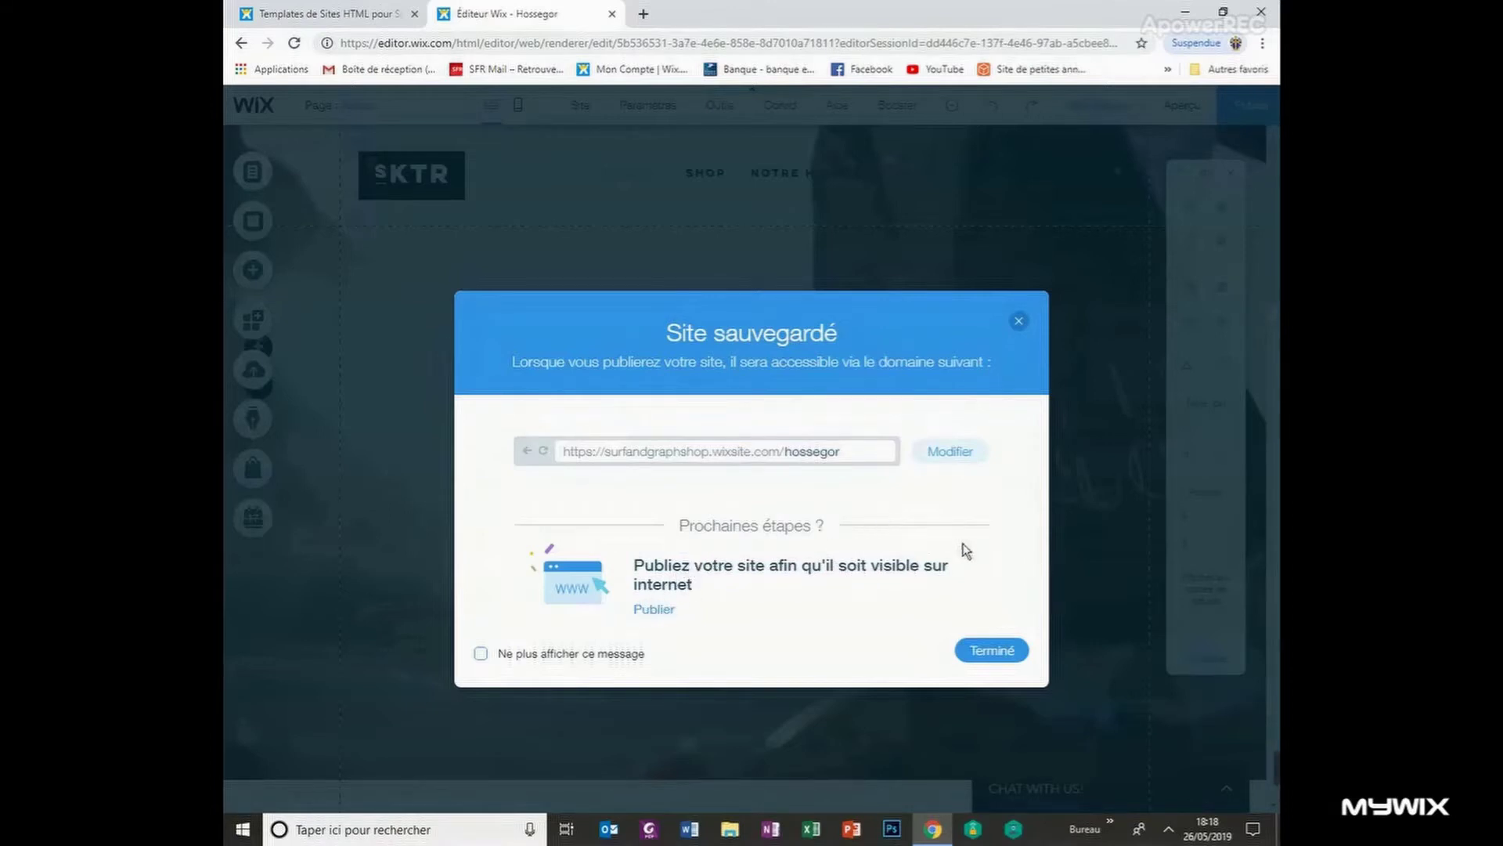
Dismiss the site-saved message, then make the header menu's tabs adjust their size and display from left to right
click(991, 650)
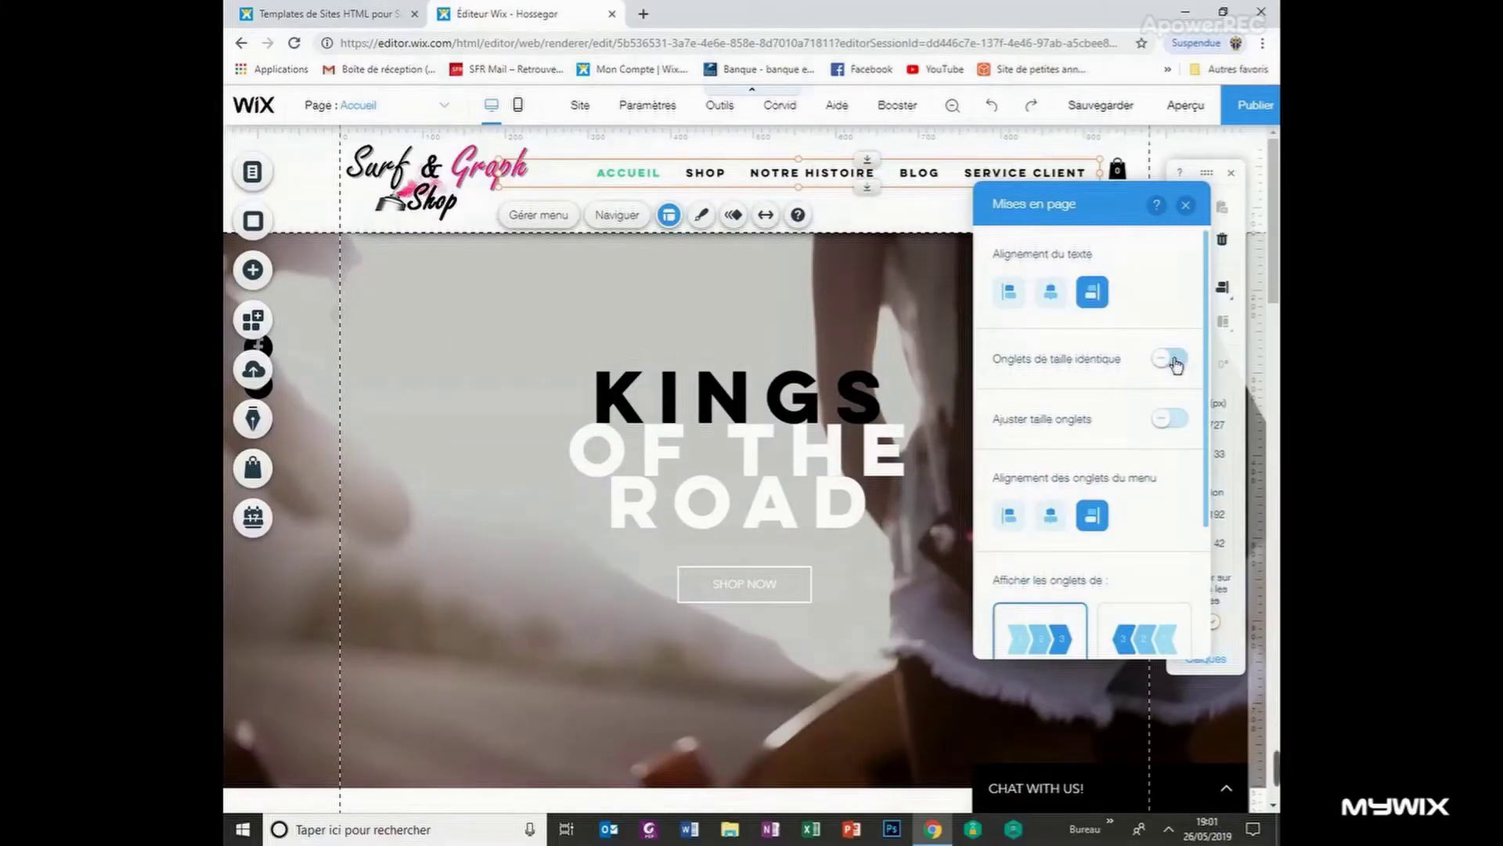
click(1173, 359)
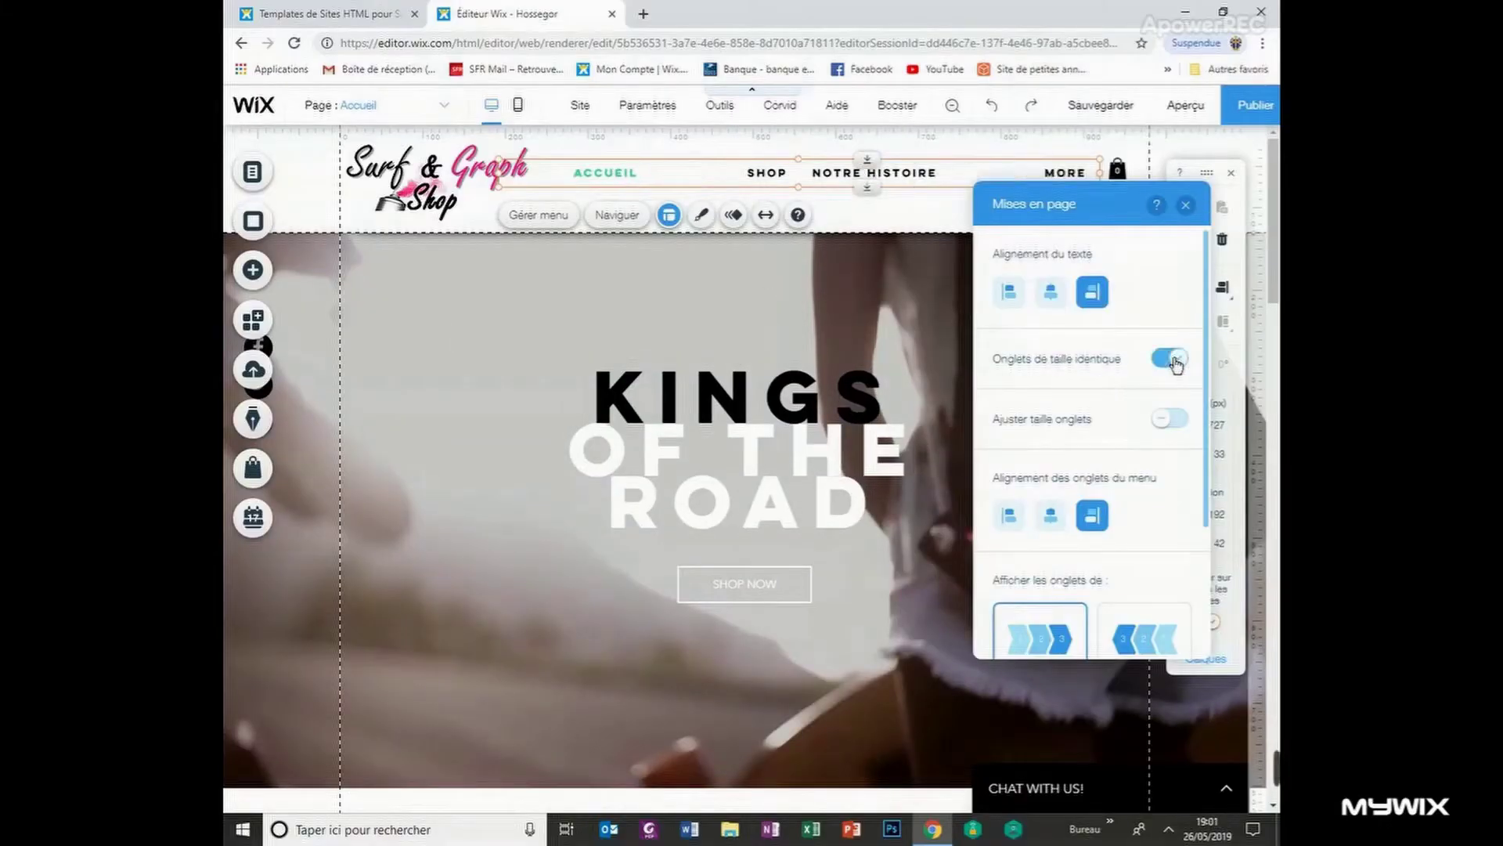
click(1172, 360)
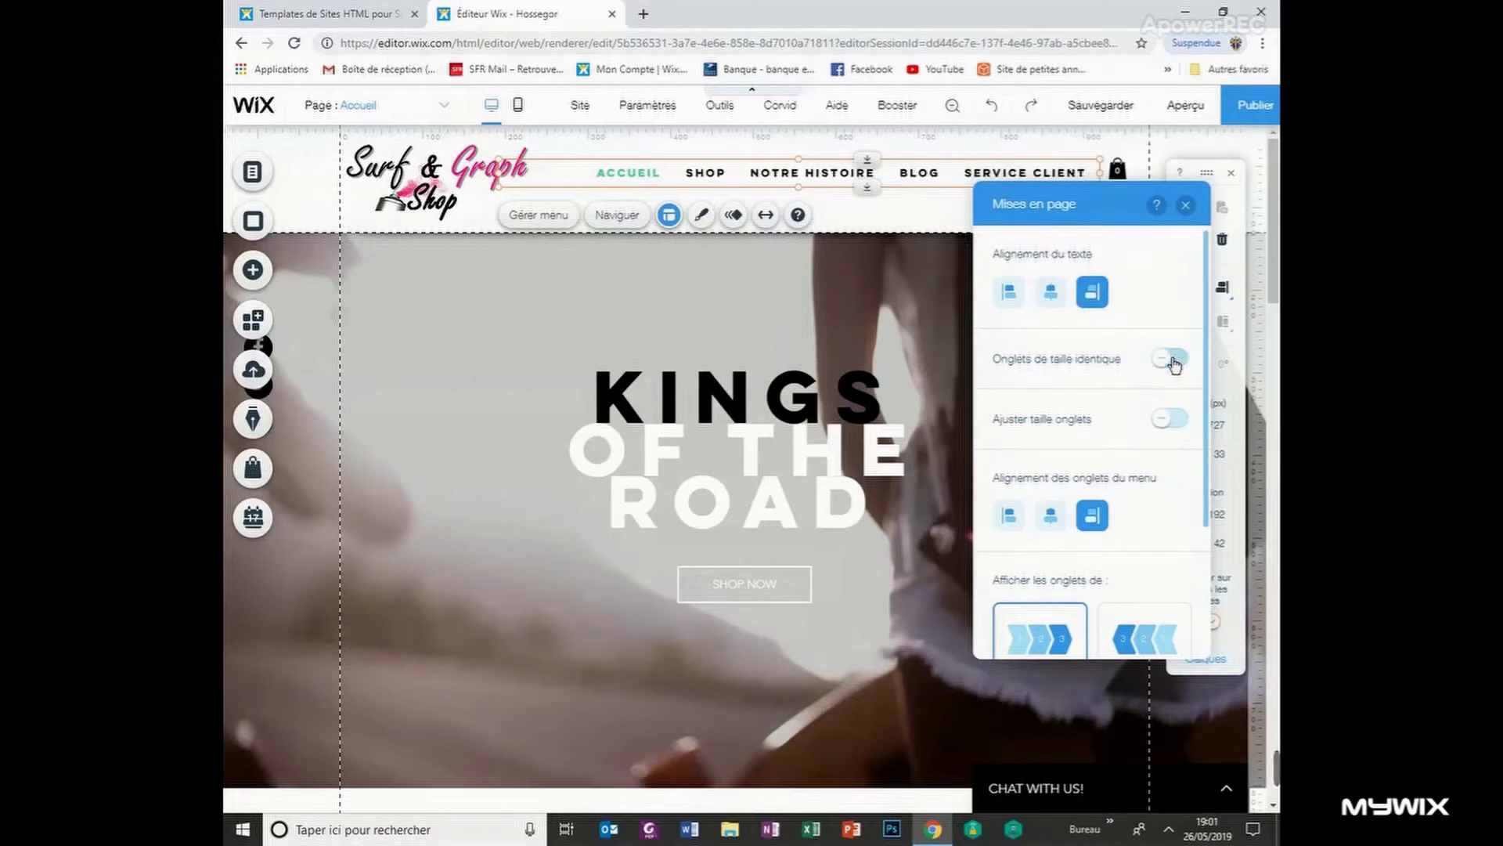
click(1168, 420)
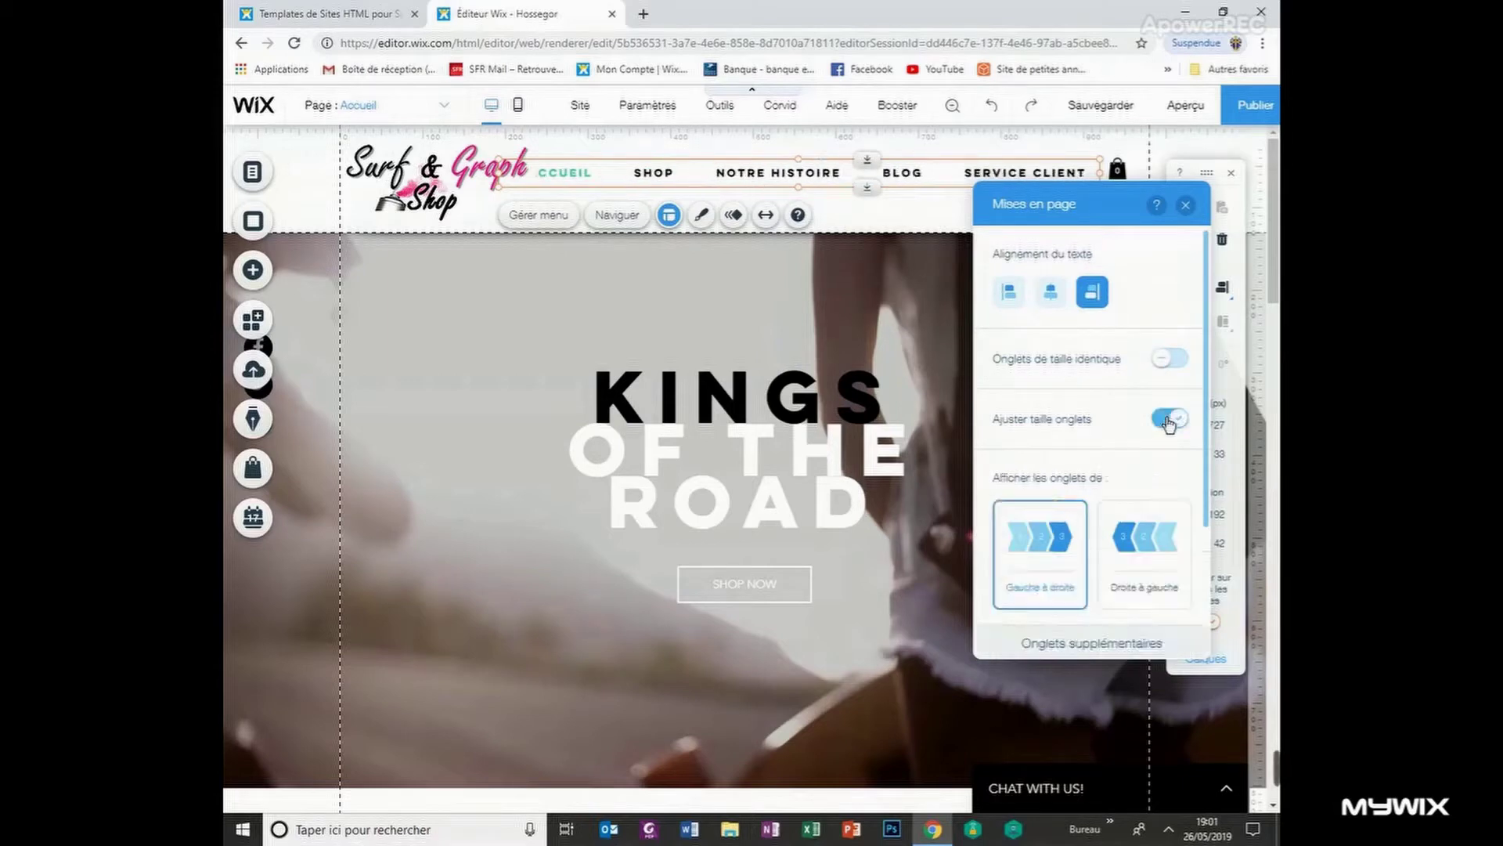
click(1130, 532)
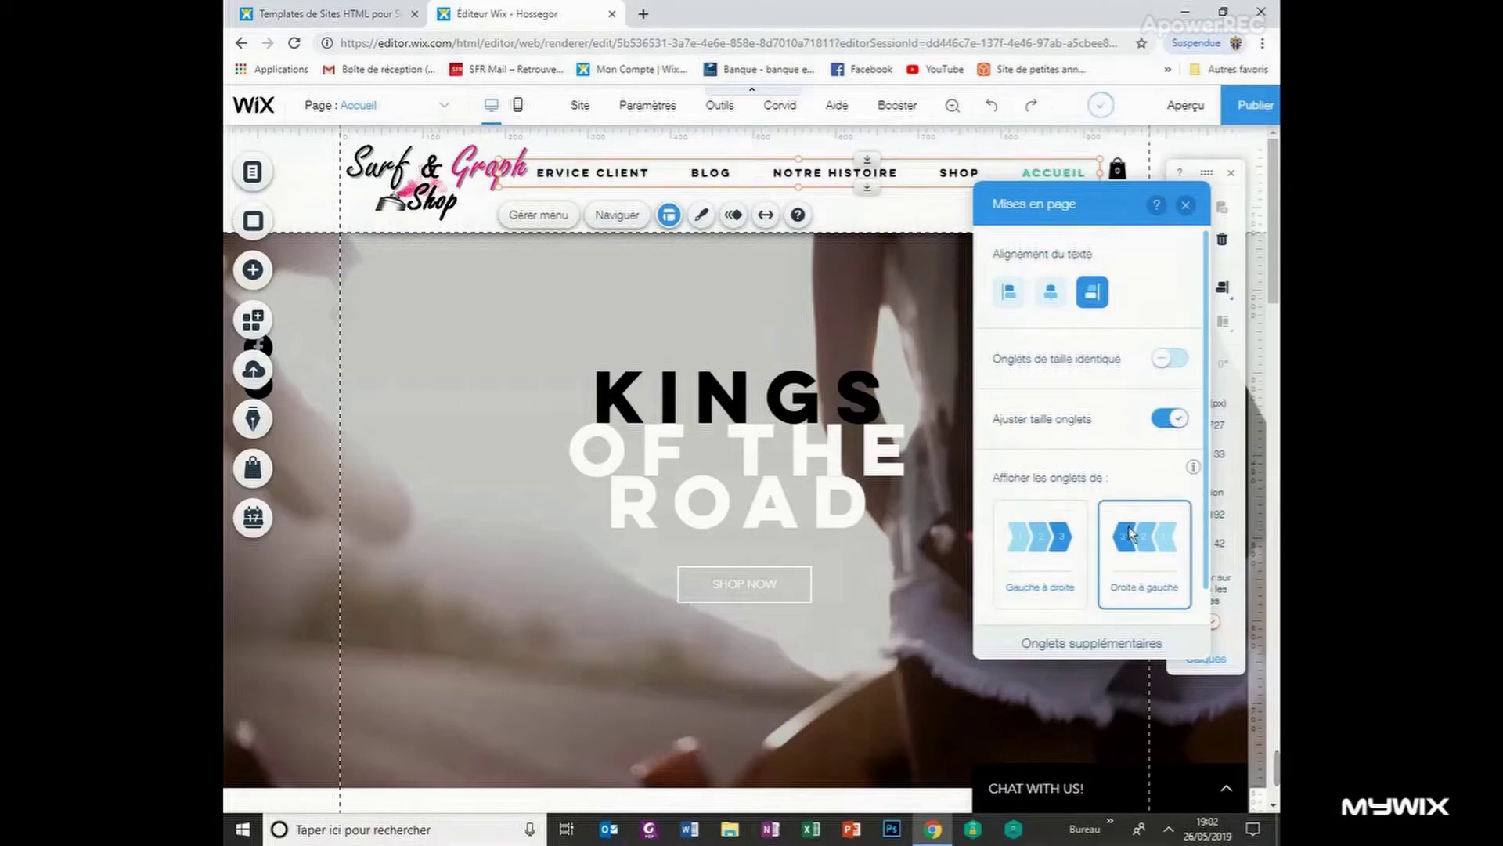
click(1044, 535)
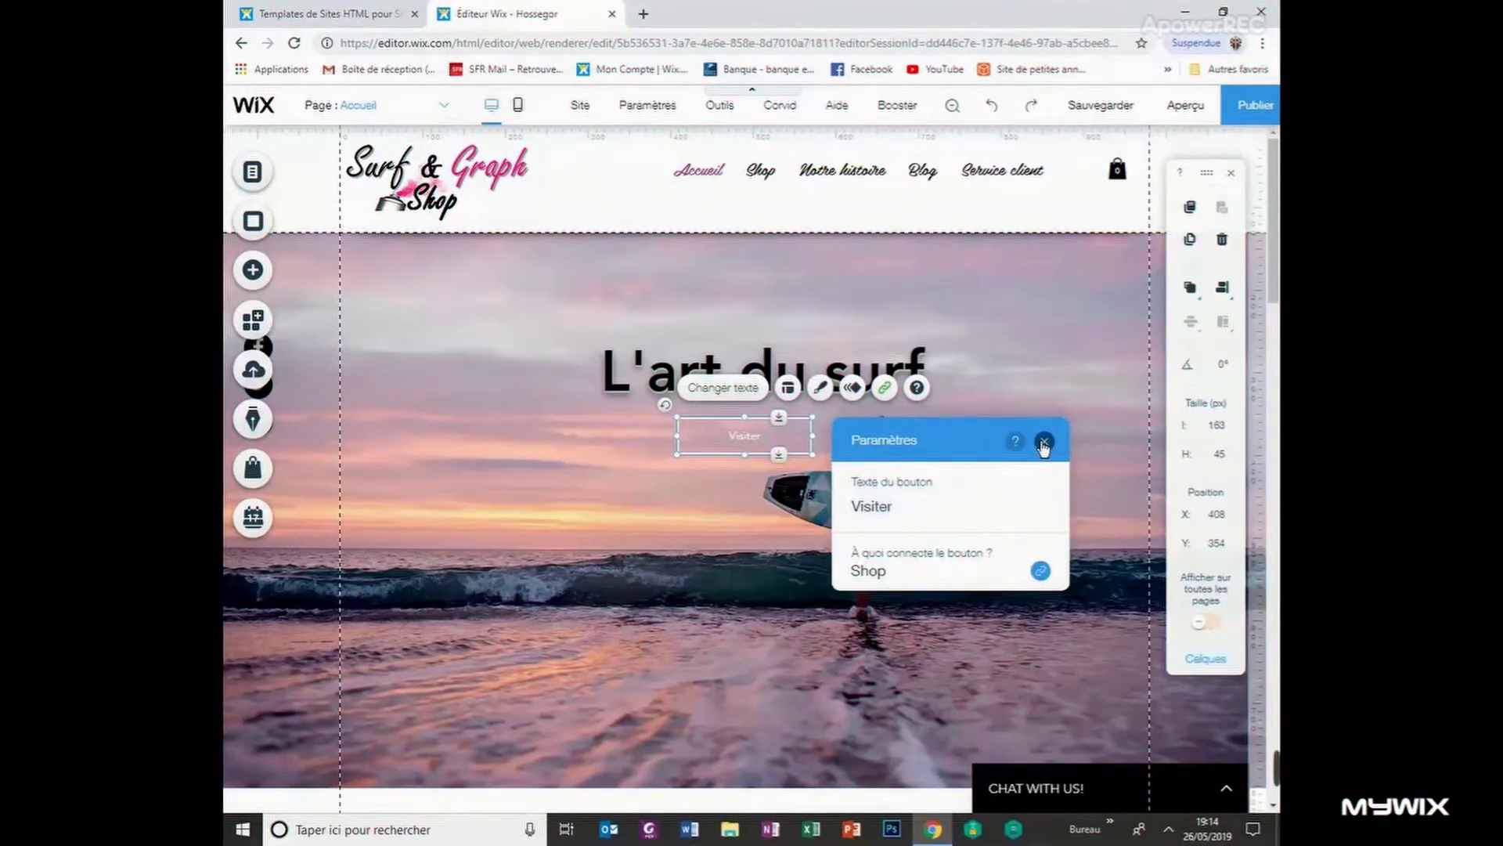
Close the settings of the "Visiter" button and open its layout options
click(1044, 443)
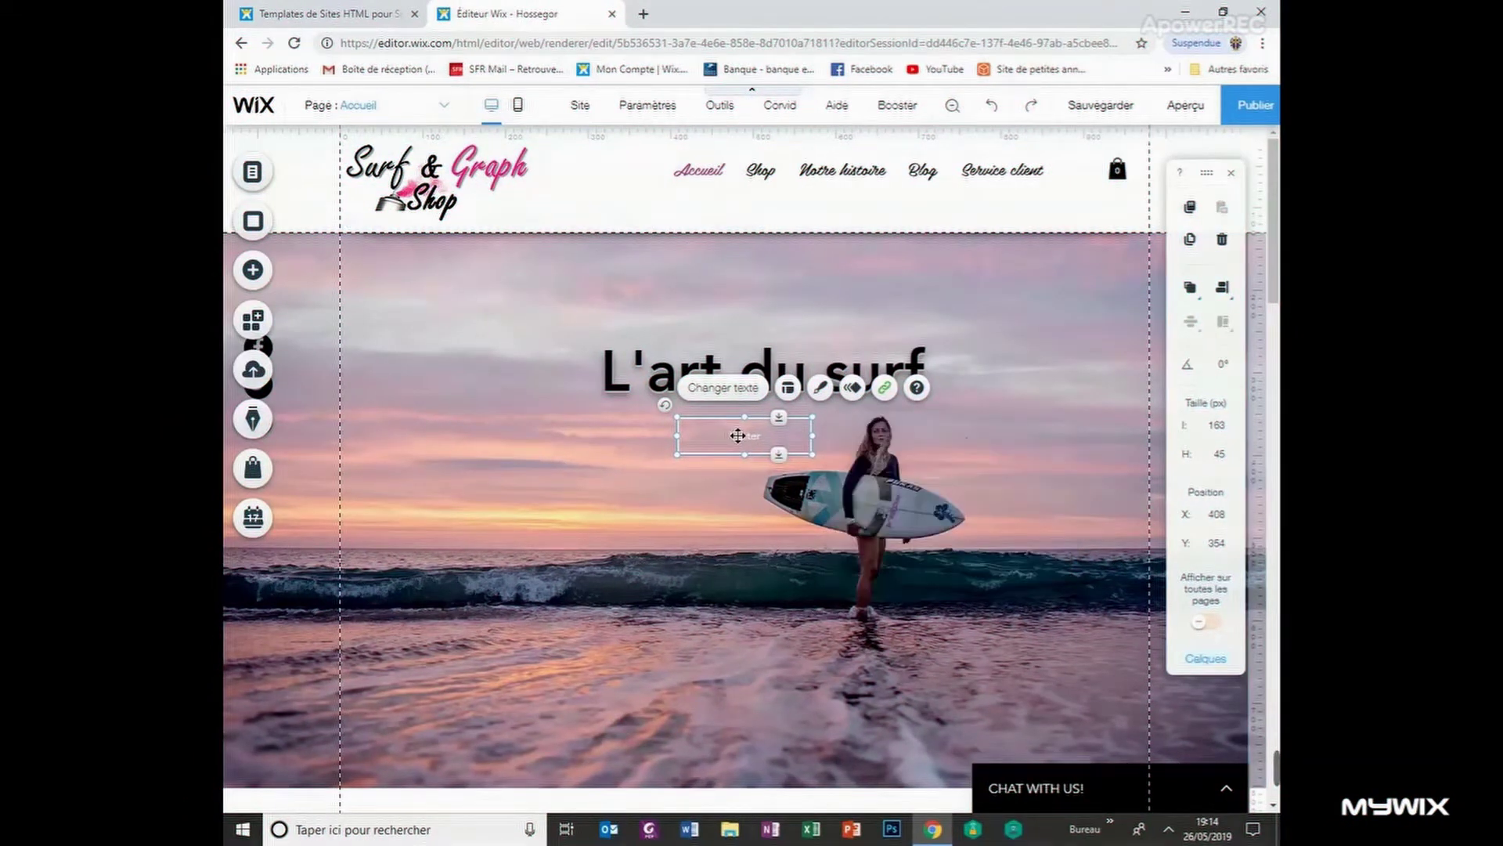
click(788, 389)
click(869, 527)
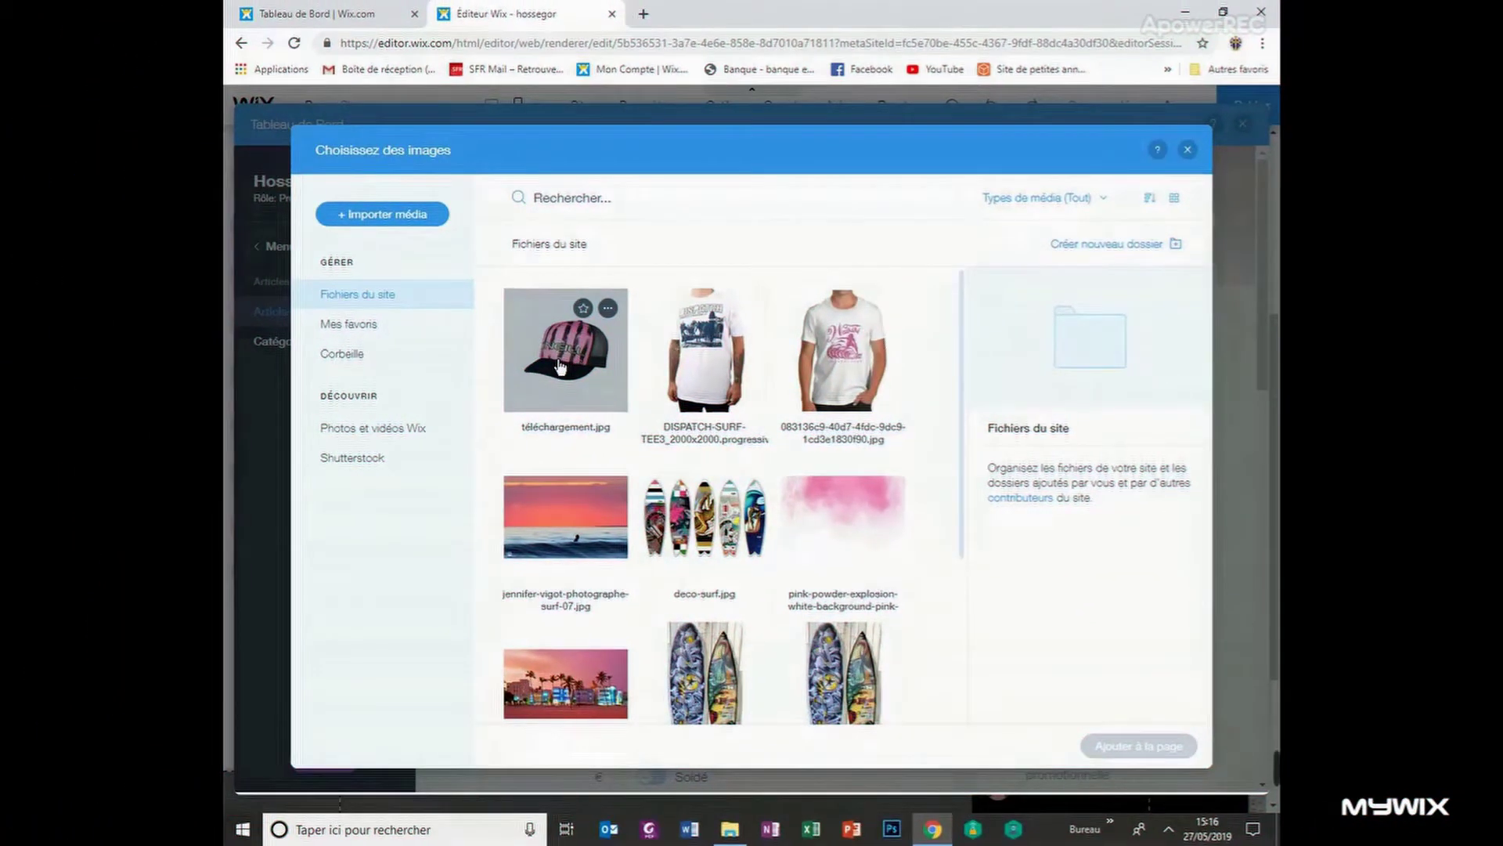
Add the cap image téléchargement.jpg to the new shop article and name the article "Casquette ONEILL"
double_click(559, 367)
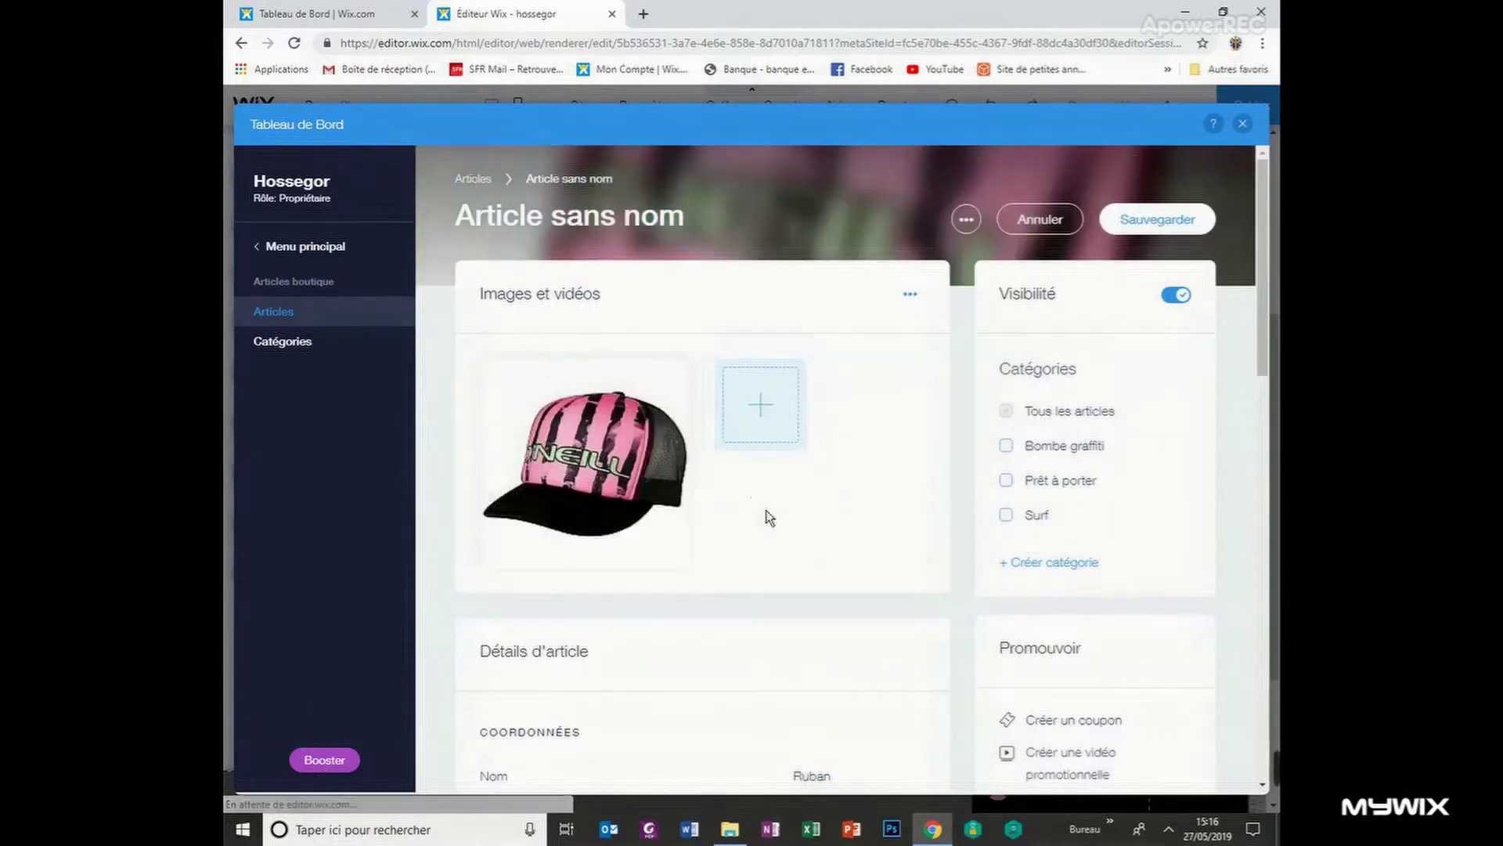
scroll(759, 497, down, 2)
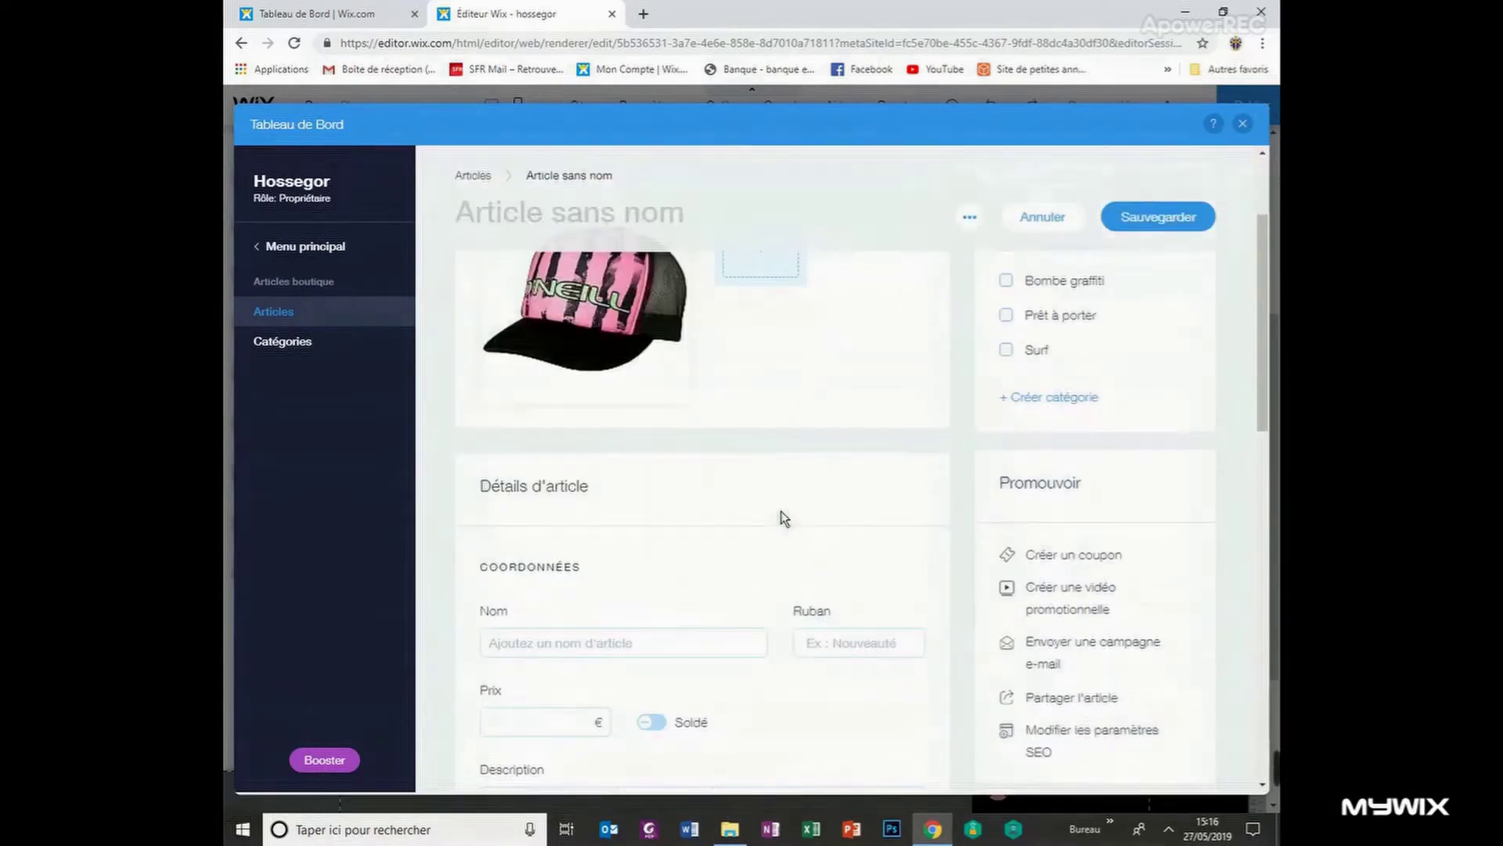
click(523, 641)
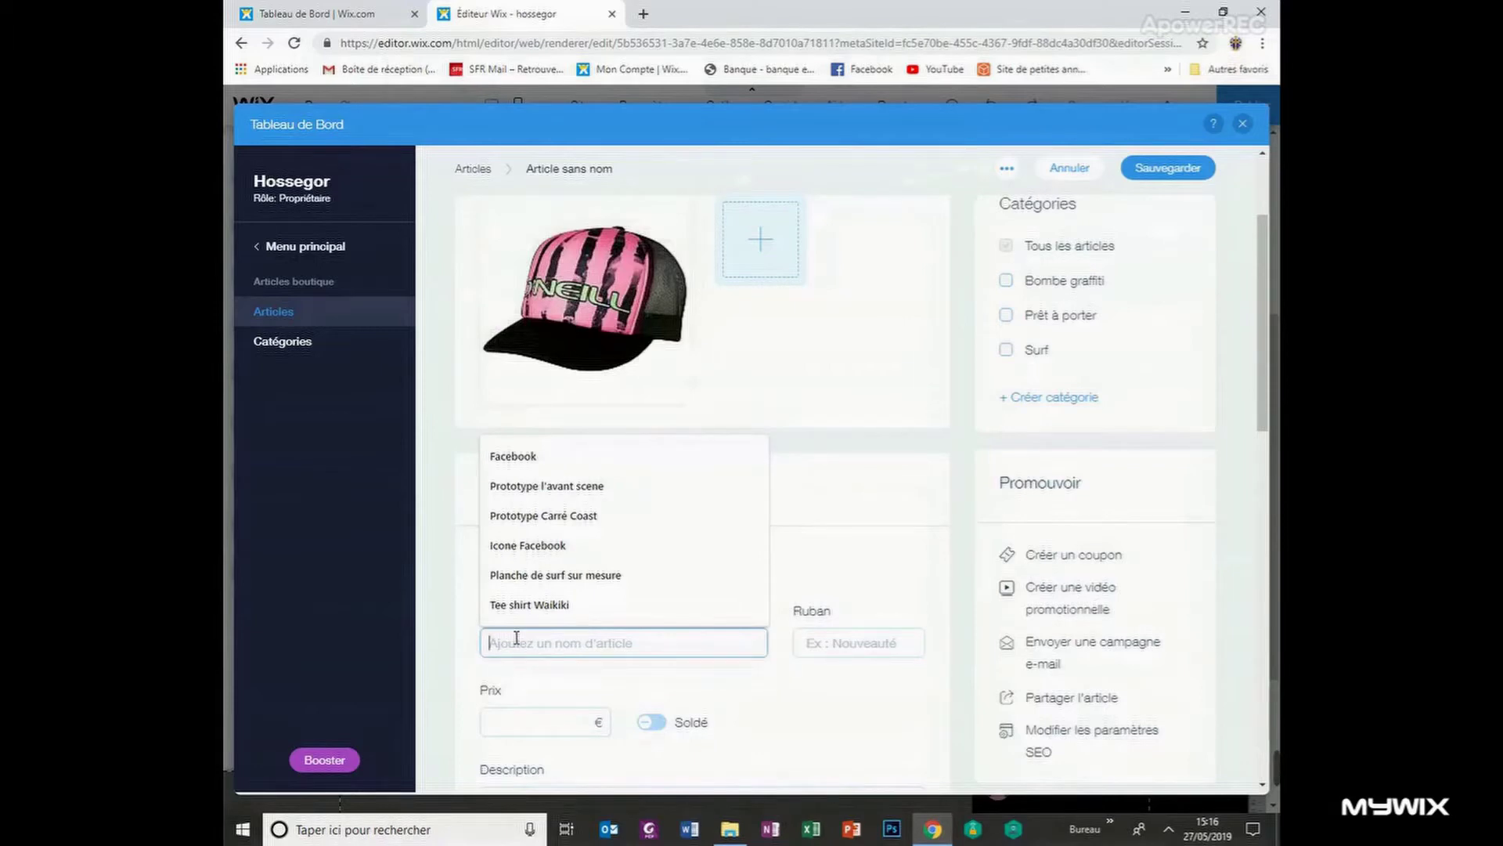
text(Casquet)
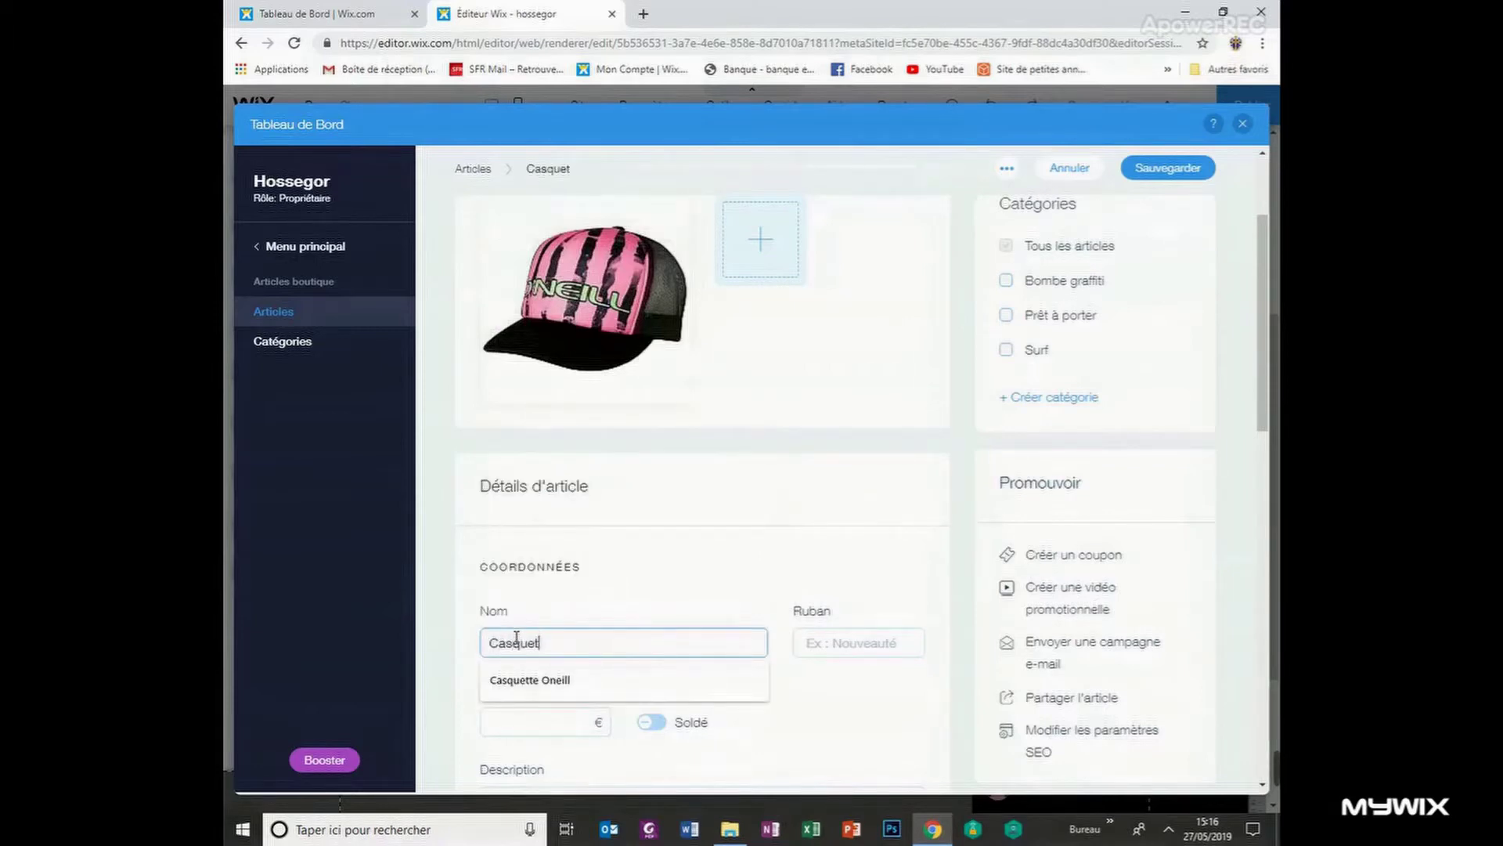
text(te EN)
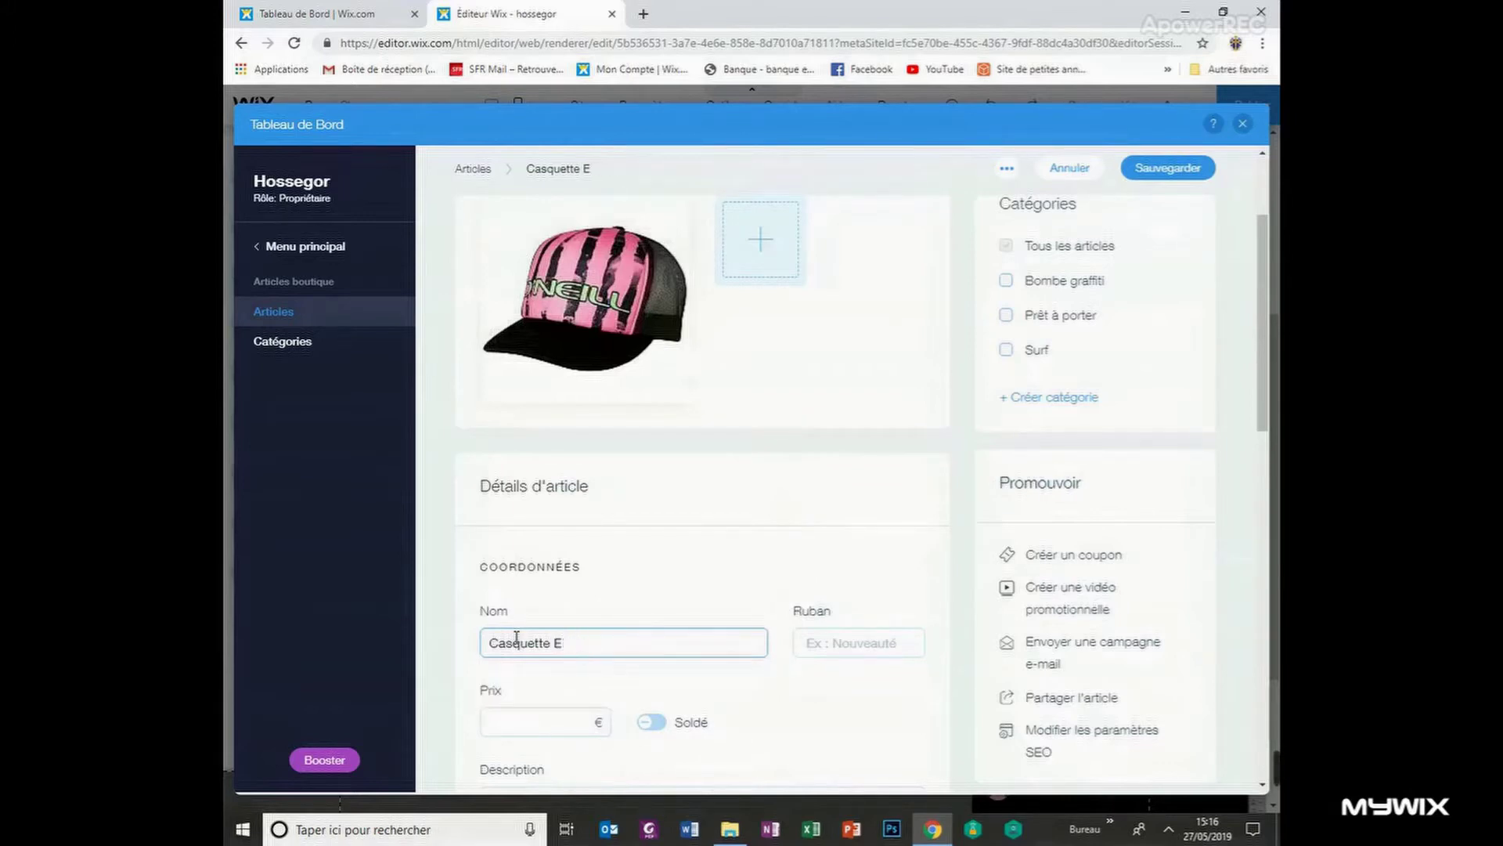
key(BackSpace)
key(BackSpace)
text(ONEILL)
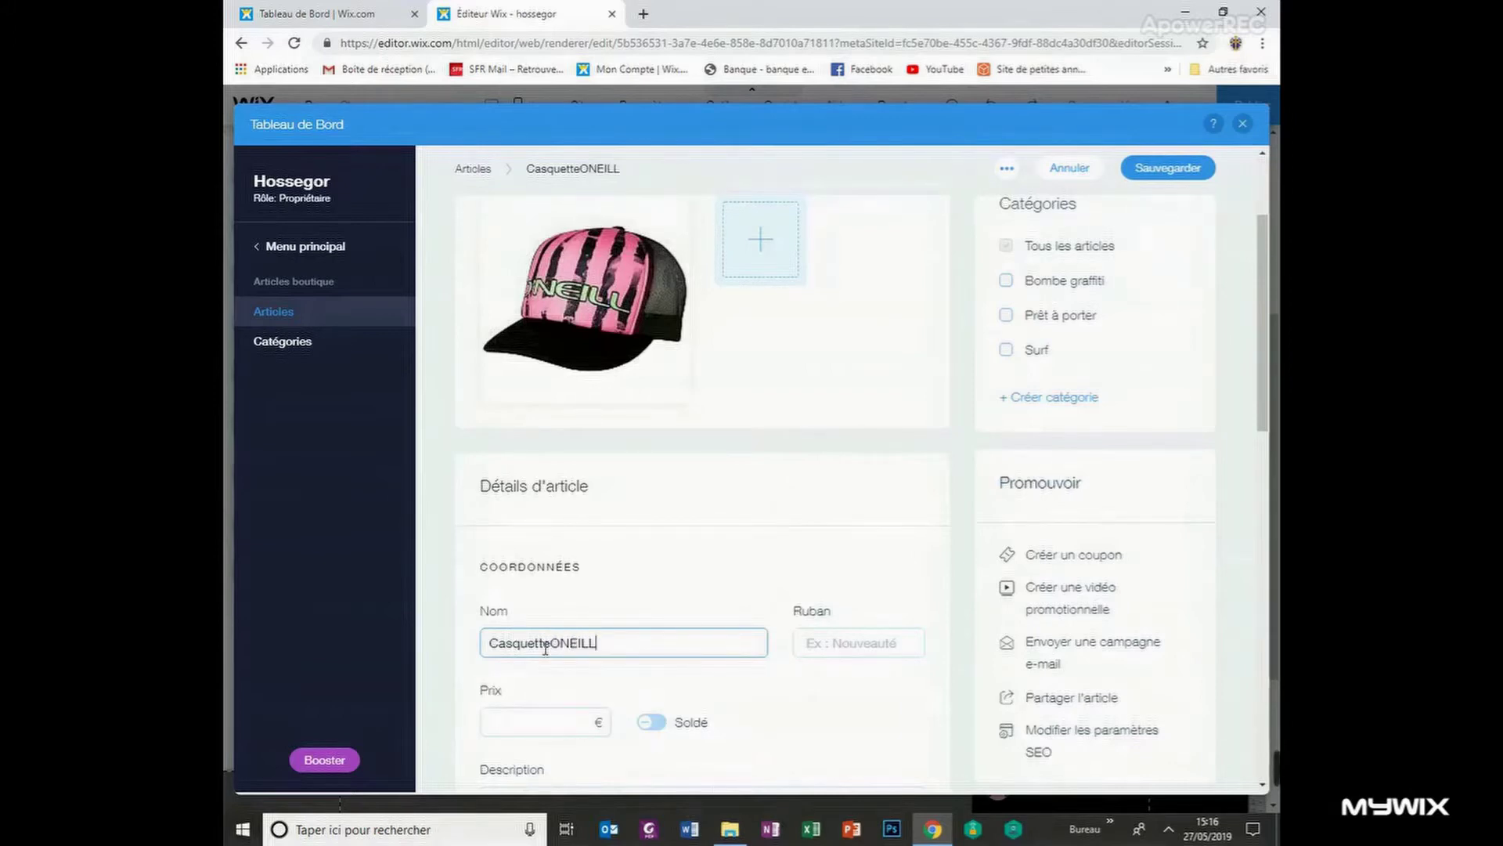
click(552, 642)
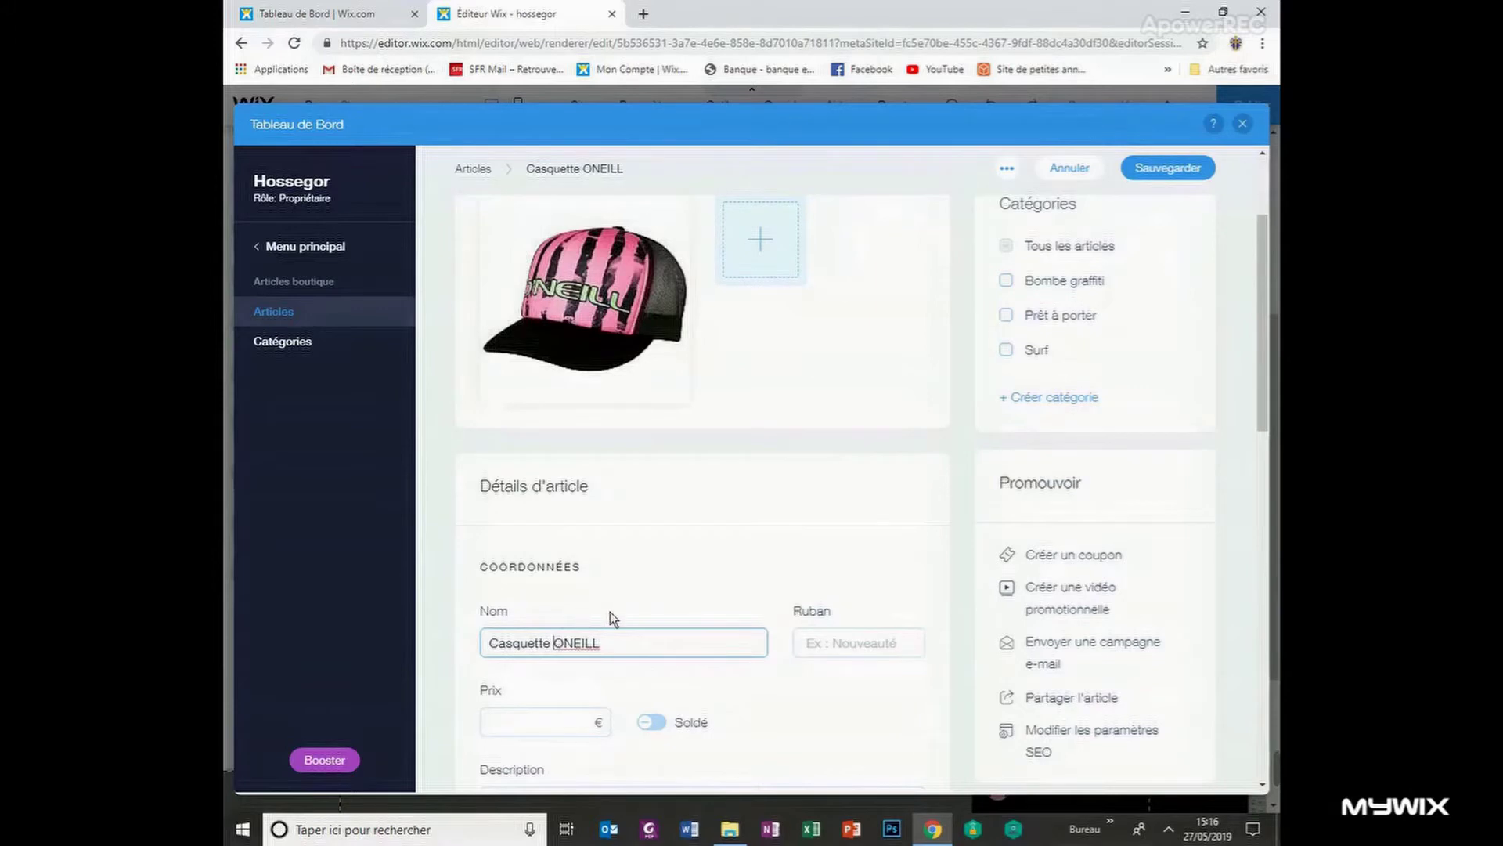
Enter the price of the cap article in its article details
scroll(674, 613, down, 2)
click(559, 563)
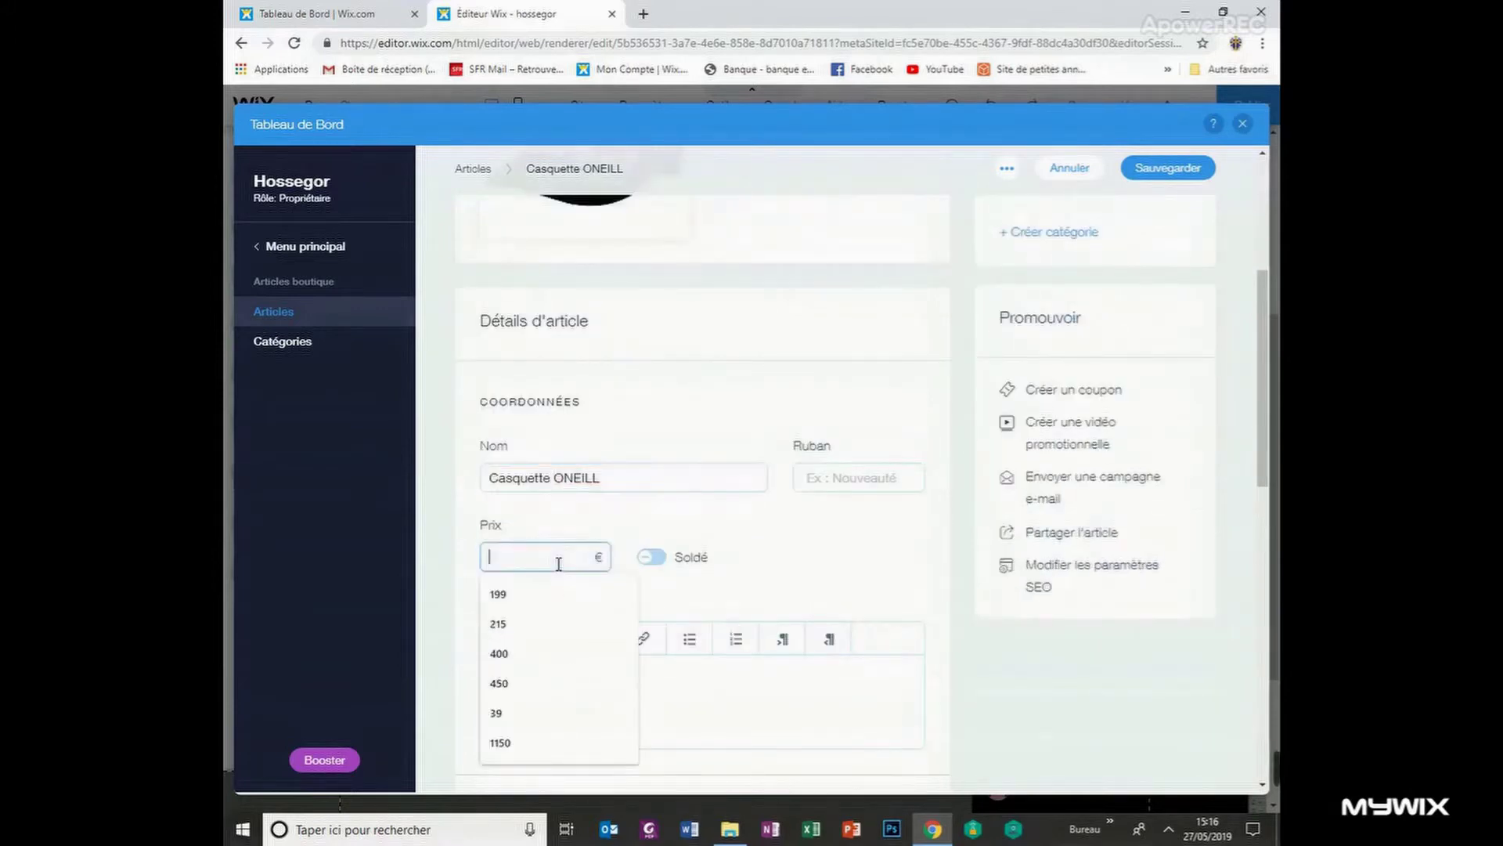
text(1)
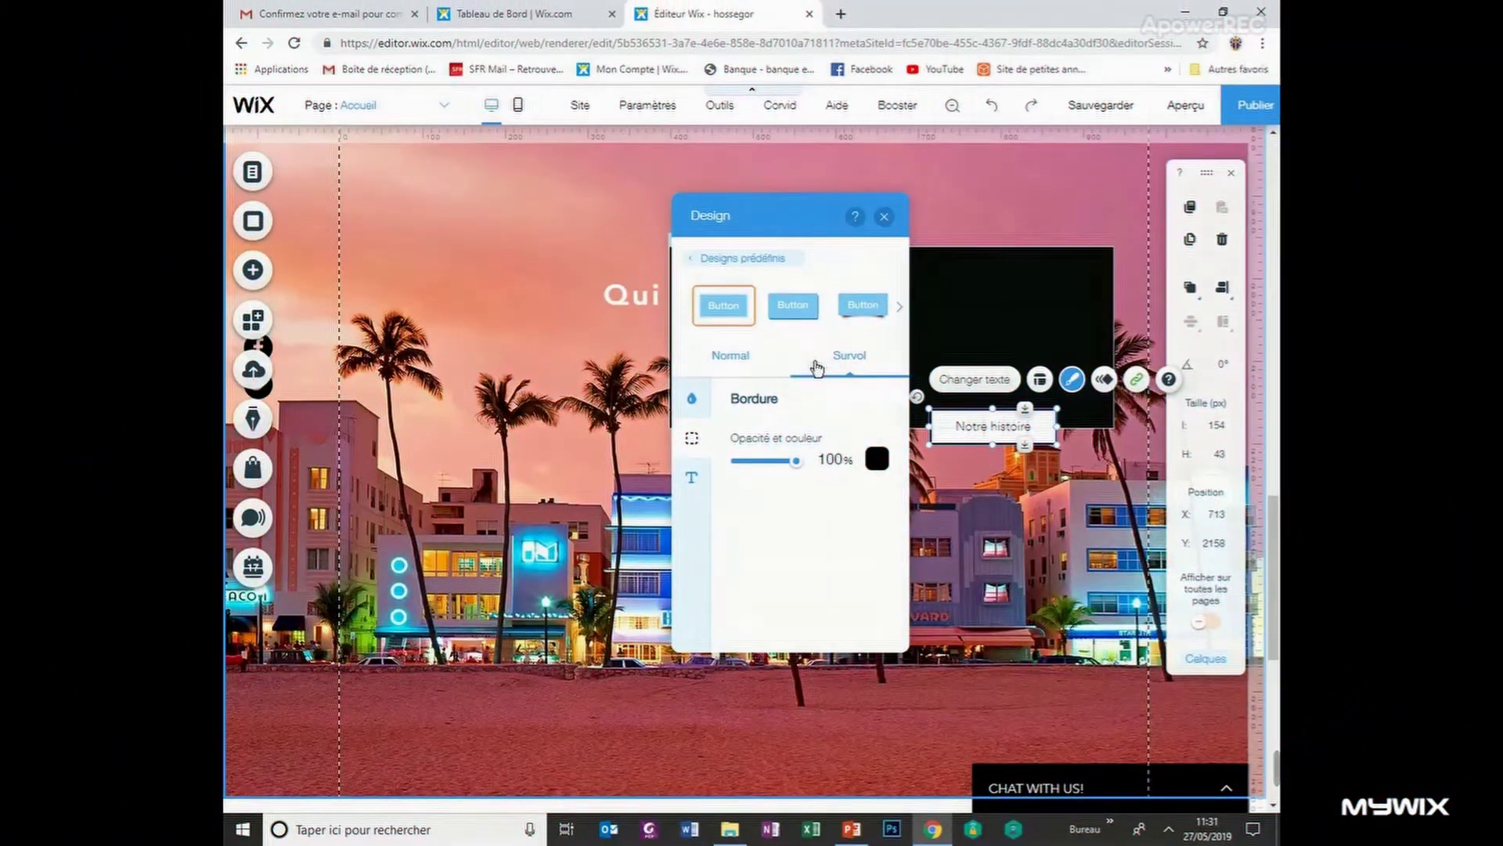
Set the hover background of the "Notre histoire" button to black (#000000) and open its hover text settings
click(693, 399)
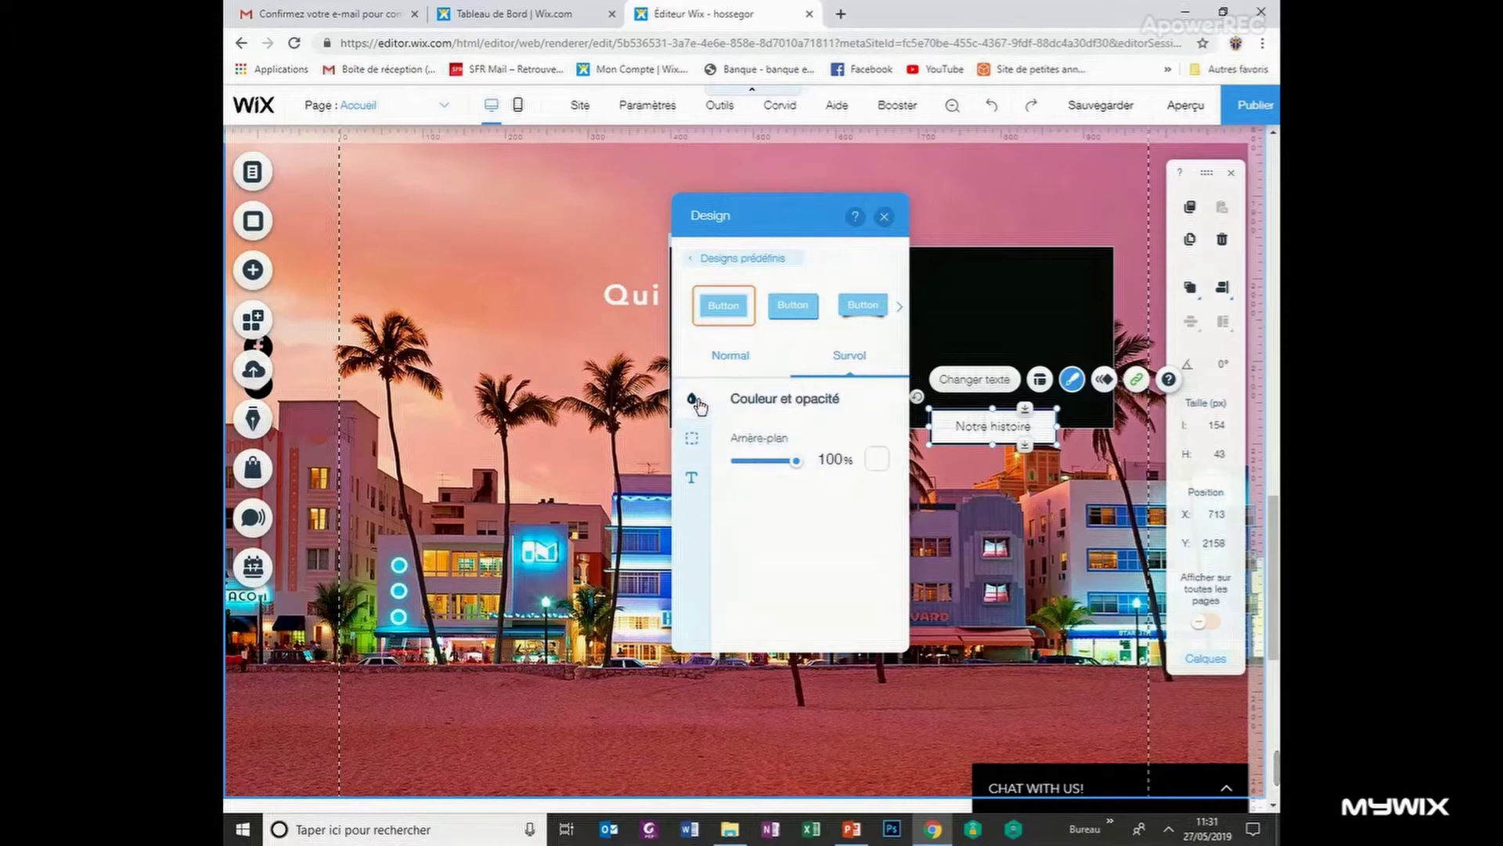
click(877, 461)
click(708, 482)
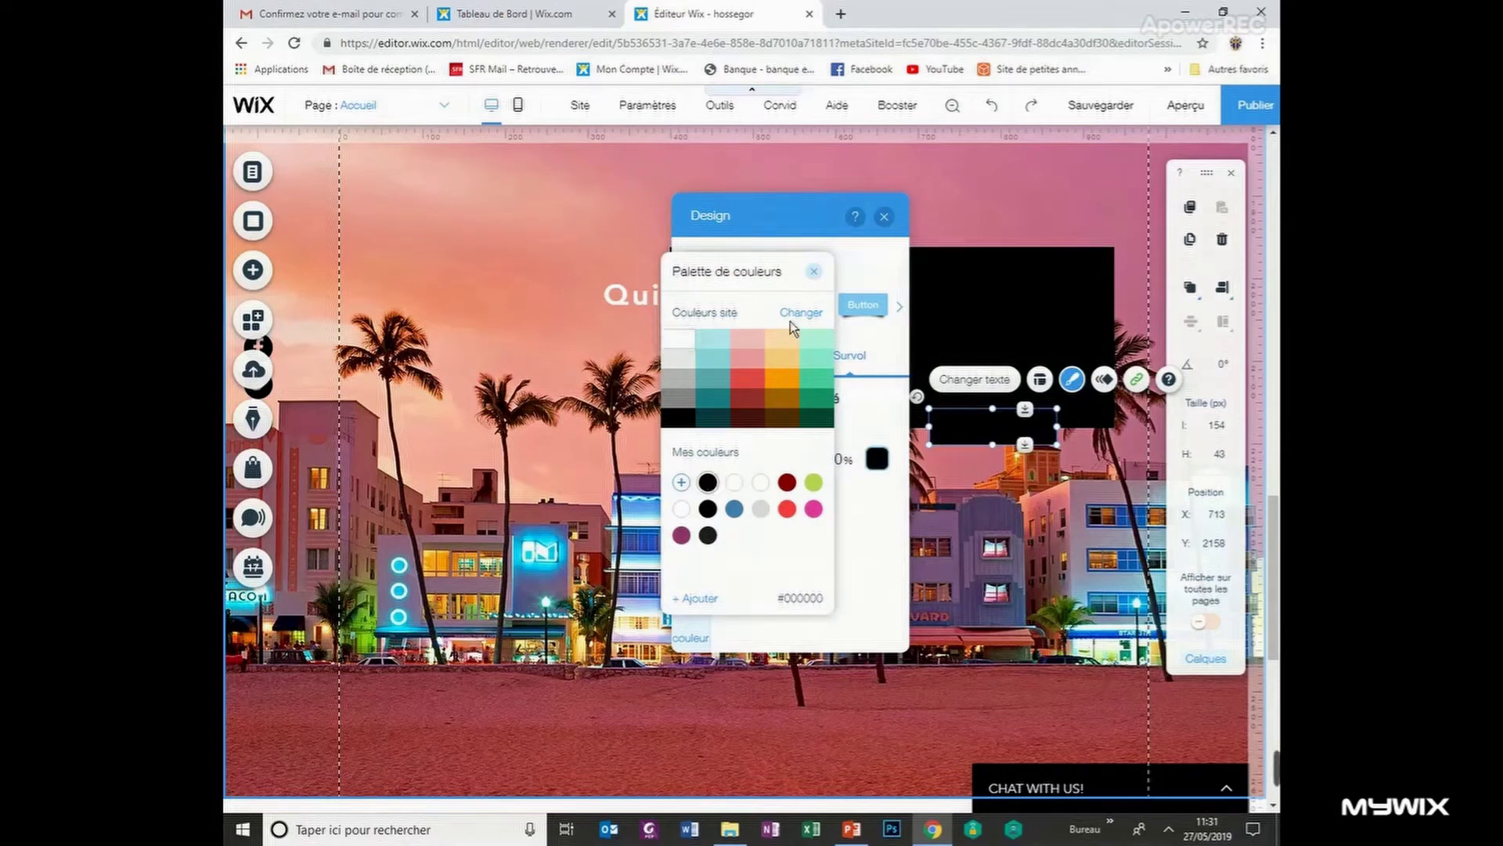
click(815, 273)
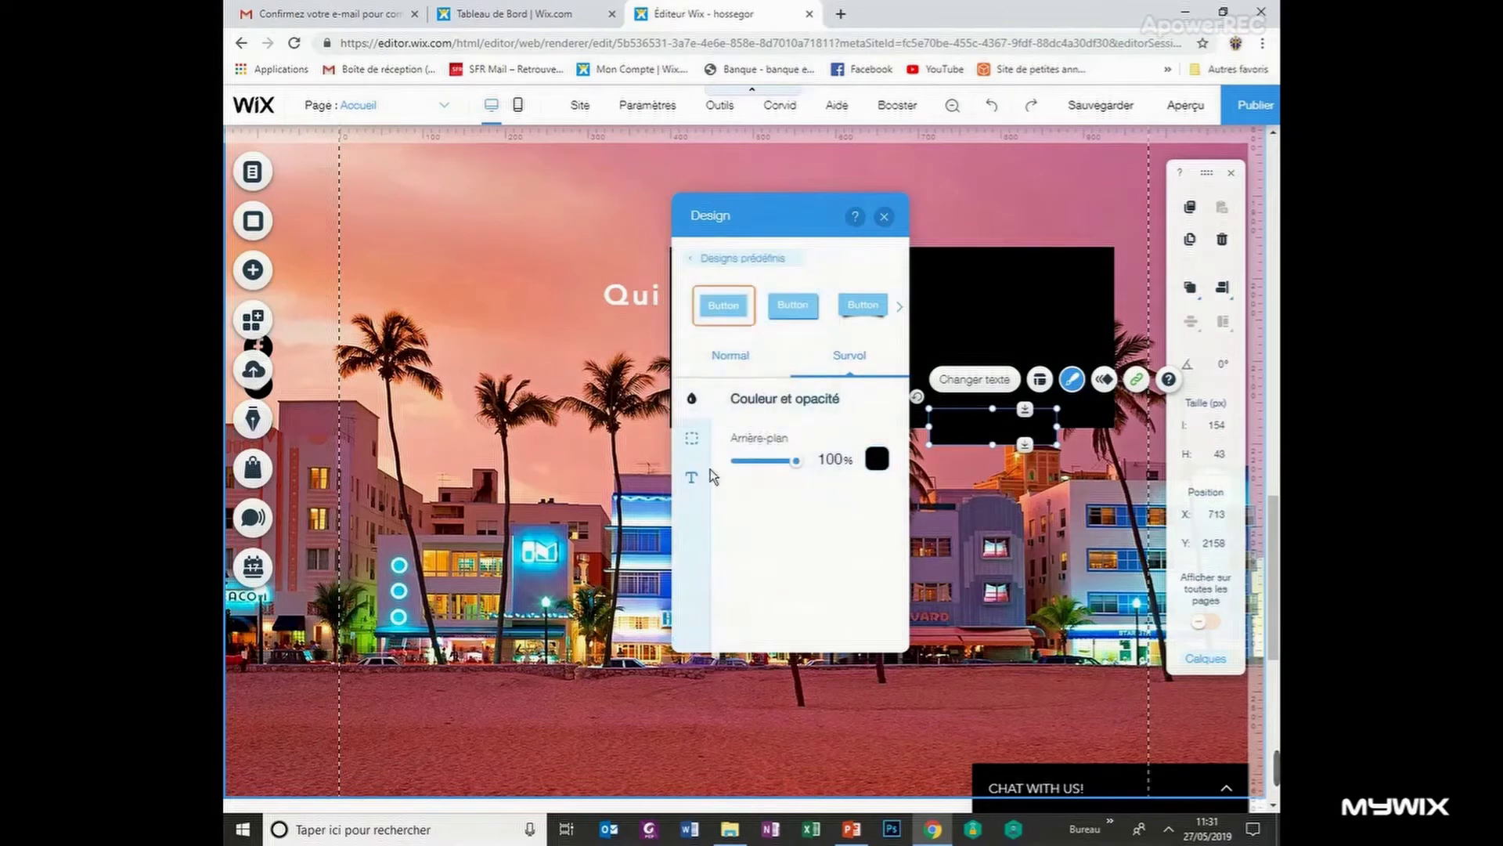
click(692, 479)
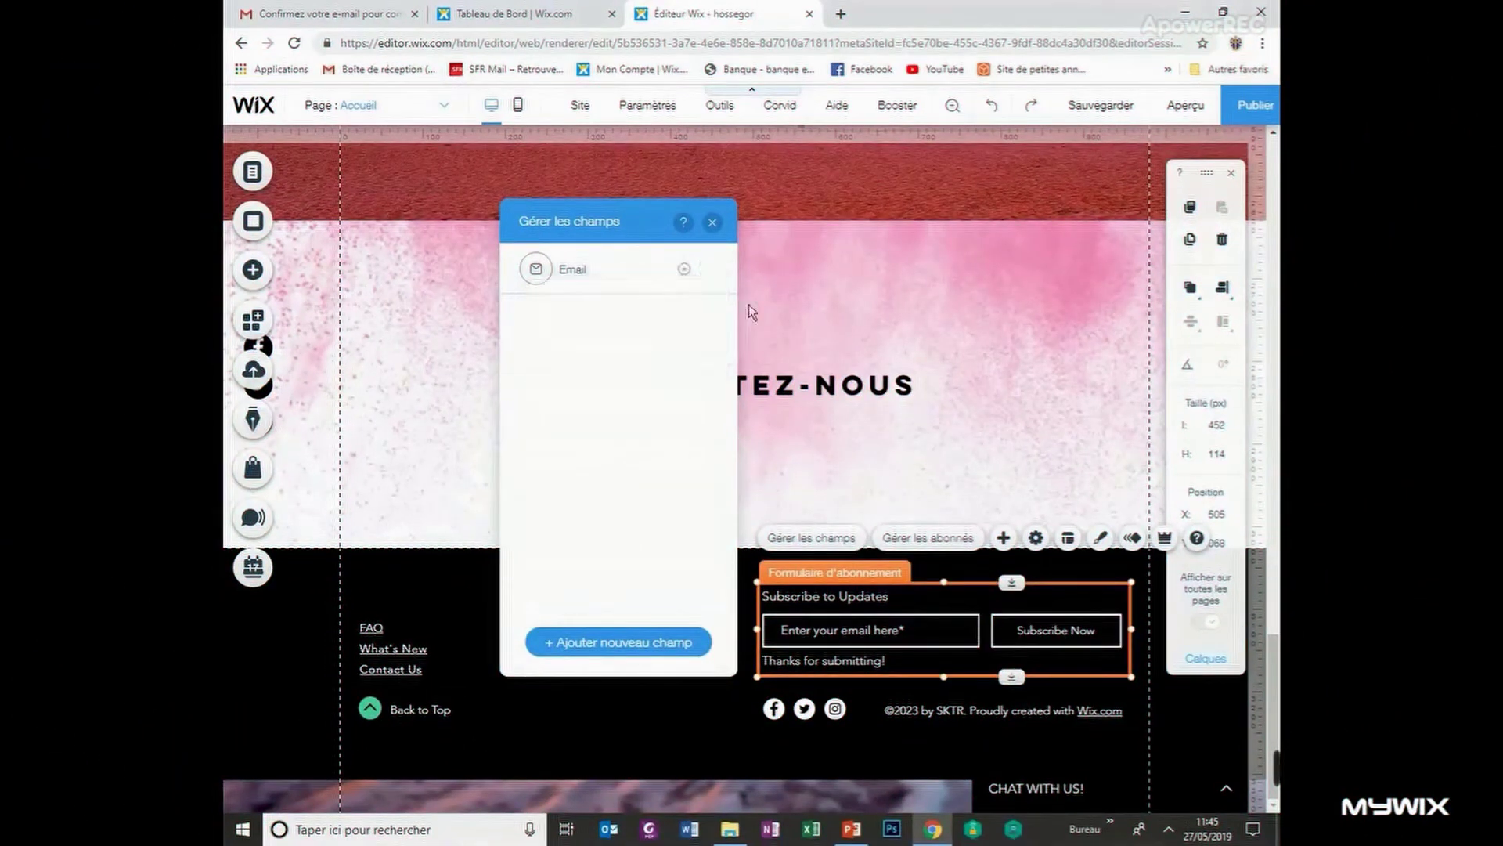
Replace the footer subscription form's title with "S'abonner"
click(713, 222)
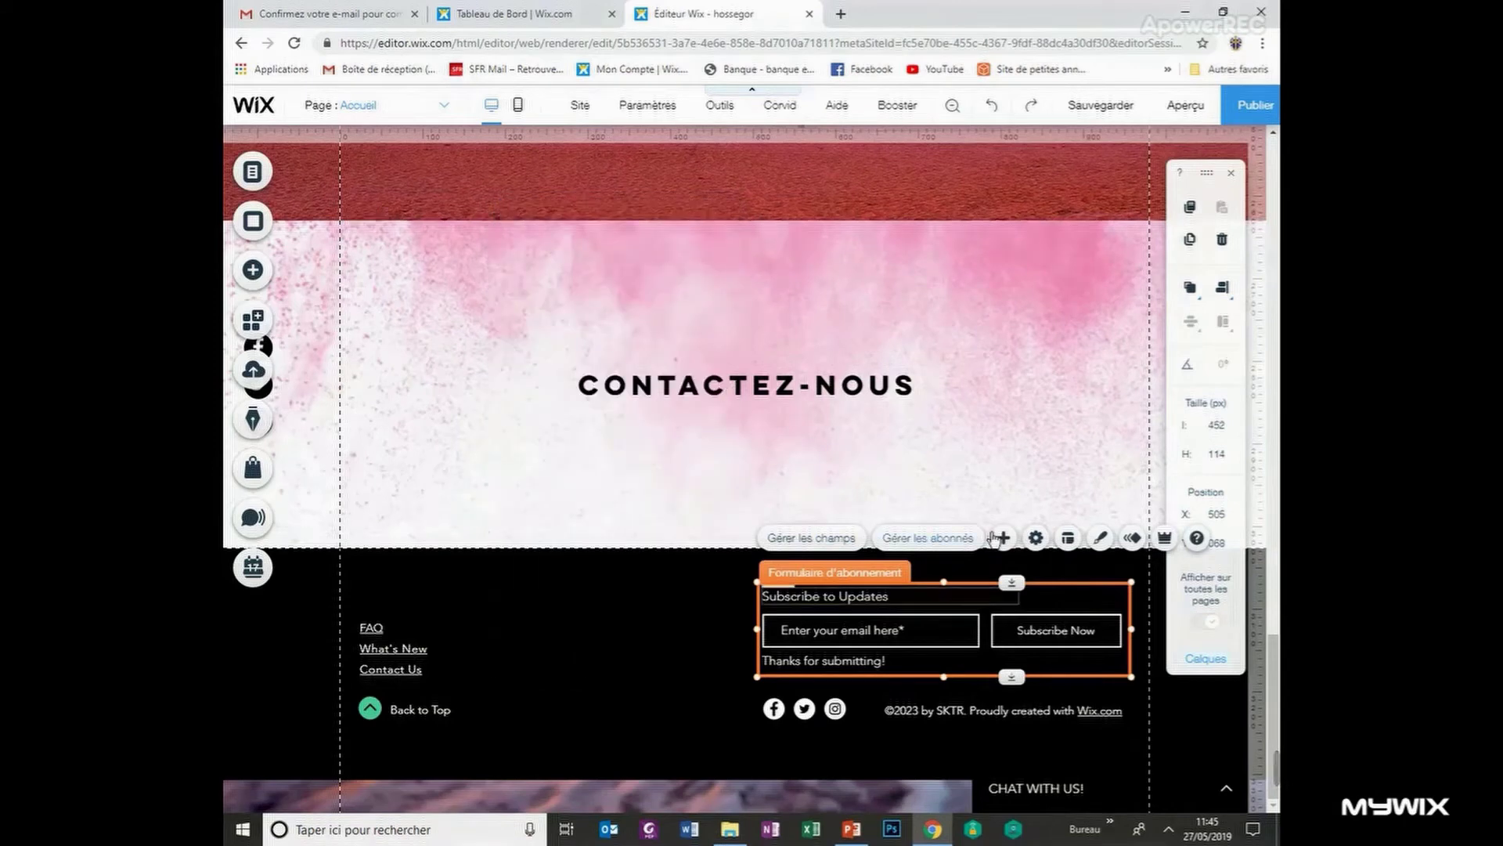
double_click(810, 595)
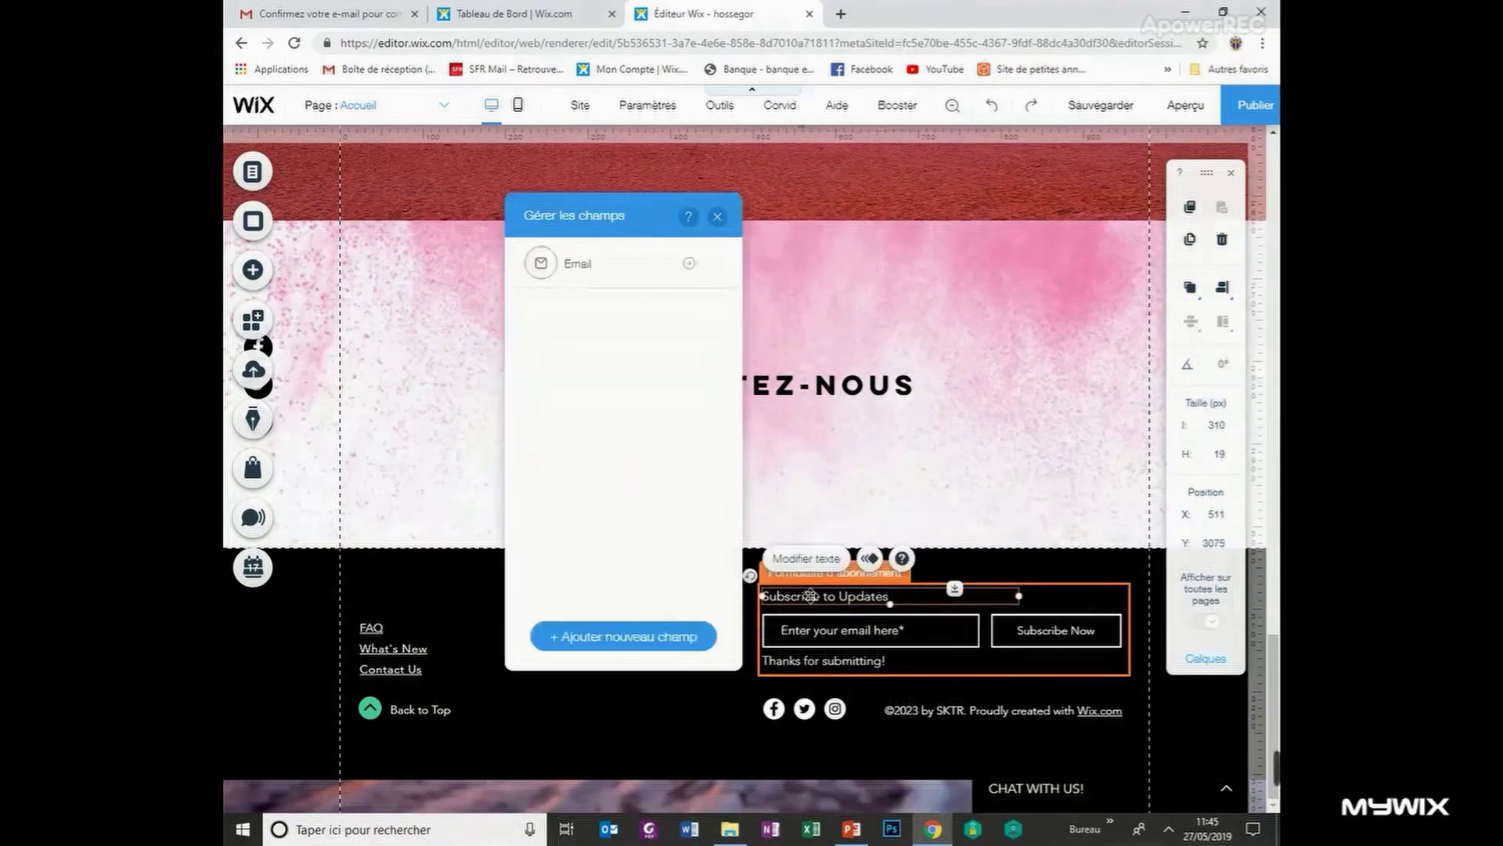
text(S'abonner)
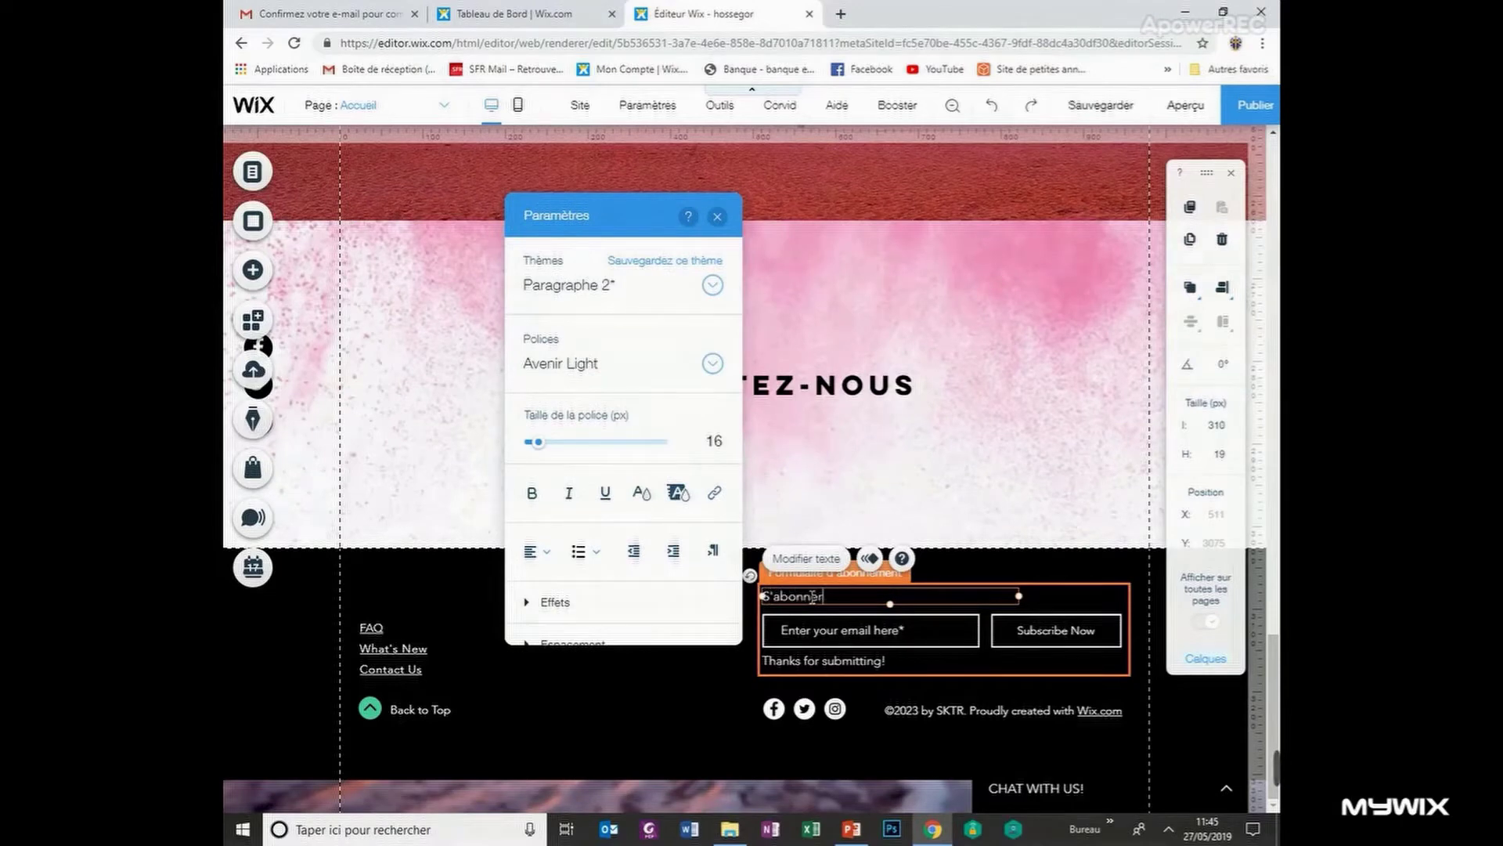
Change the placeholder of the subscription form's e-mail field to "Entrez votre e-mail" and close the field settings
double_click(864, 631)
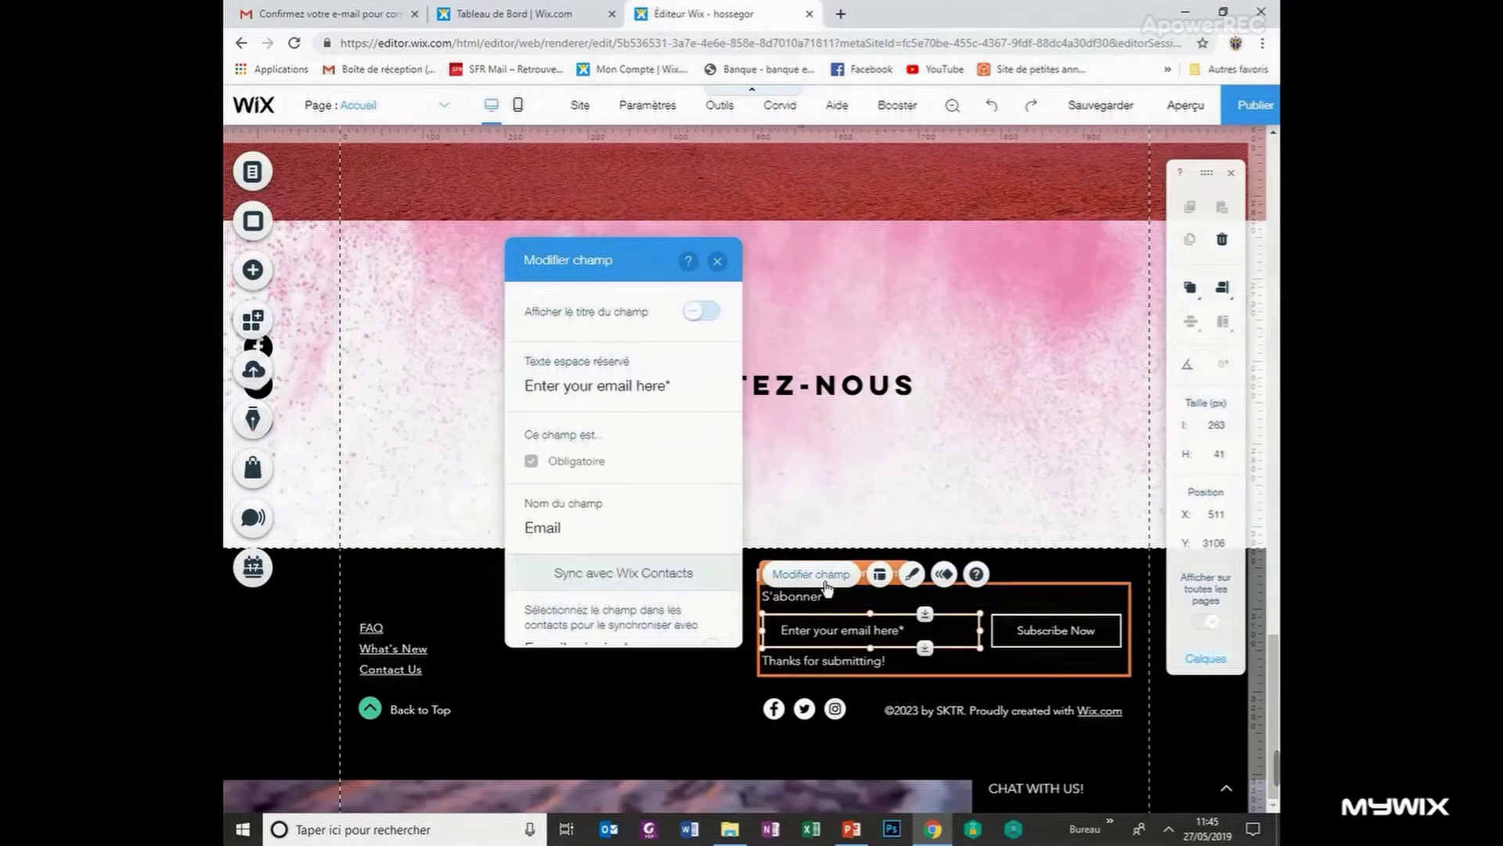
click(819, 581)
click(818, 582)
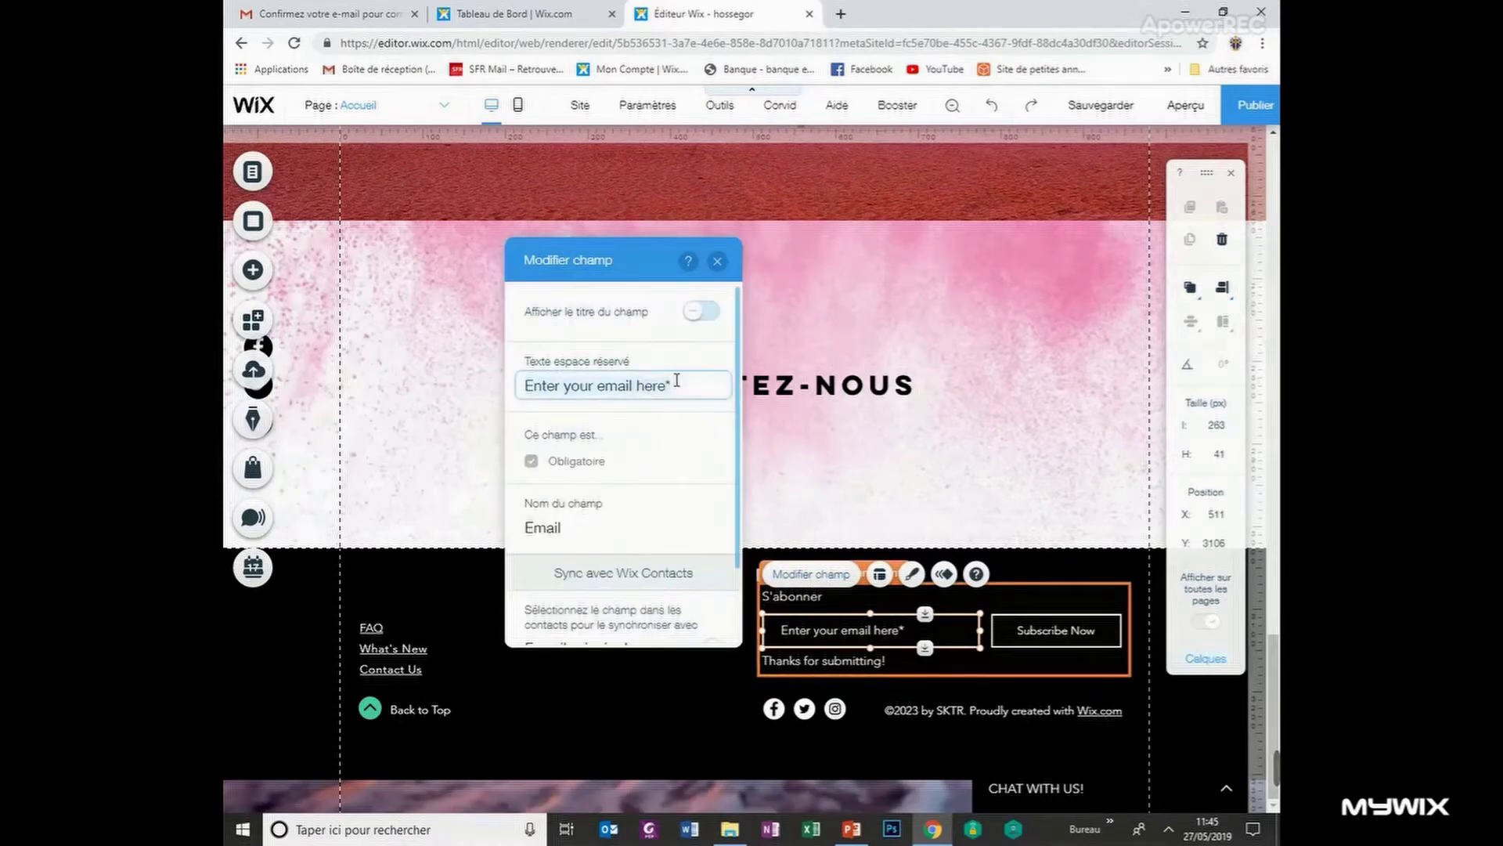
triple_click(676, 381)
text(E)
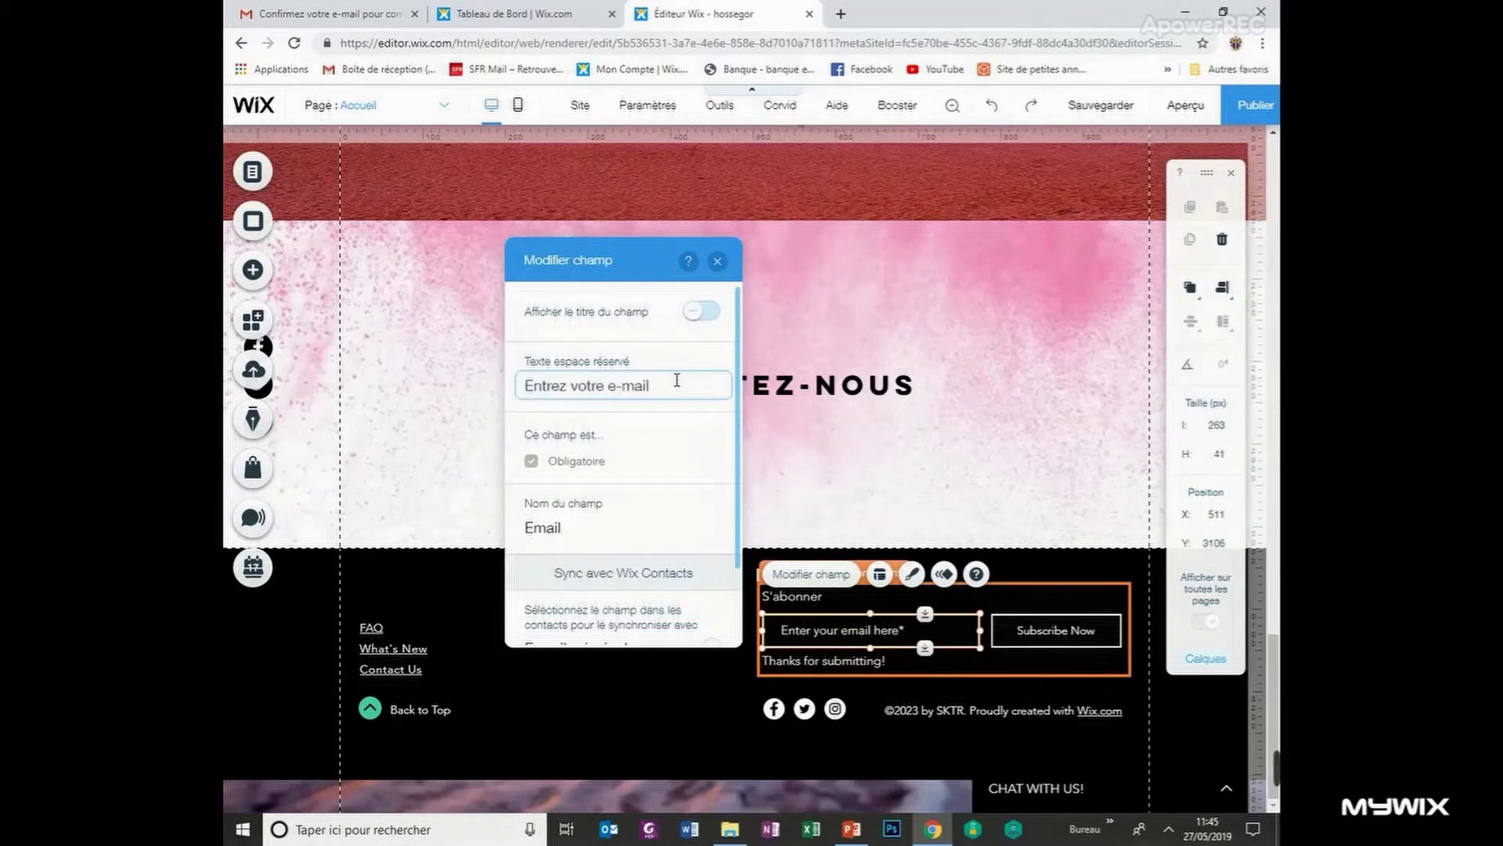
key(Return)
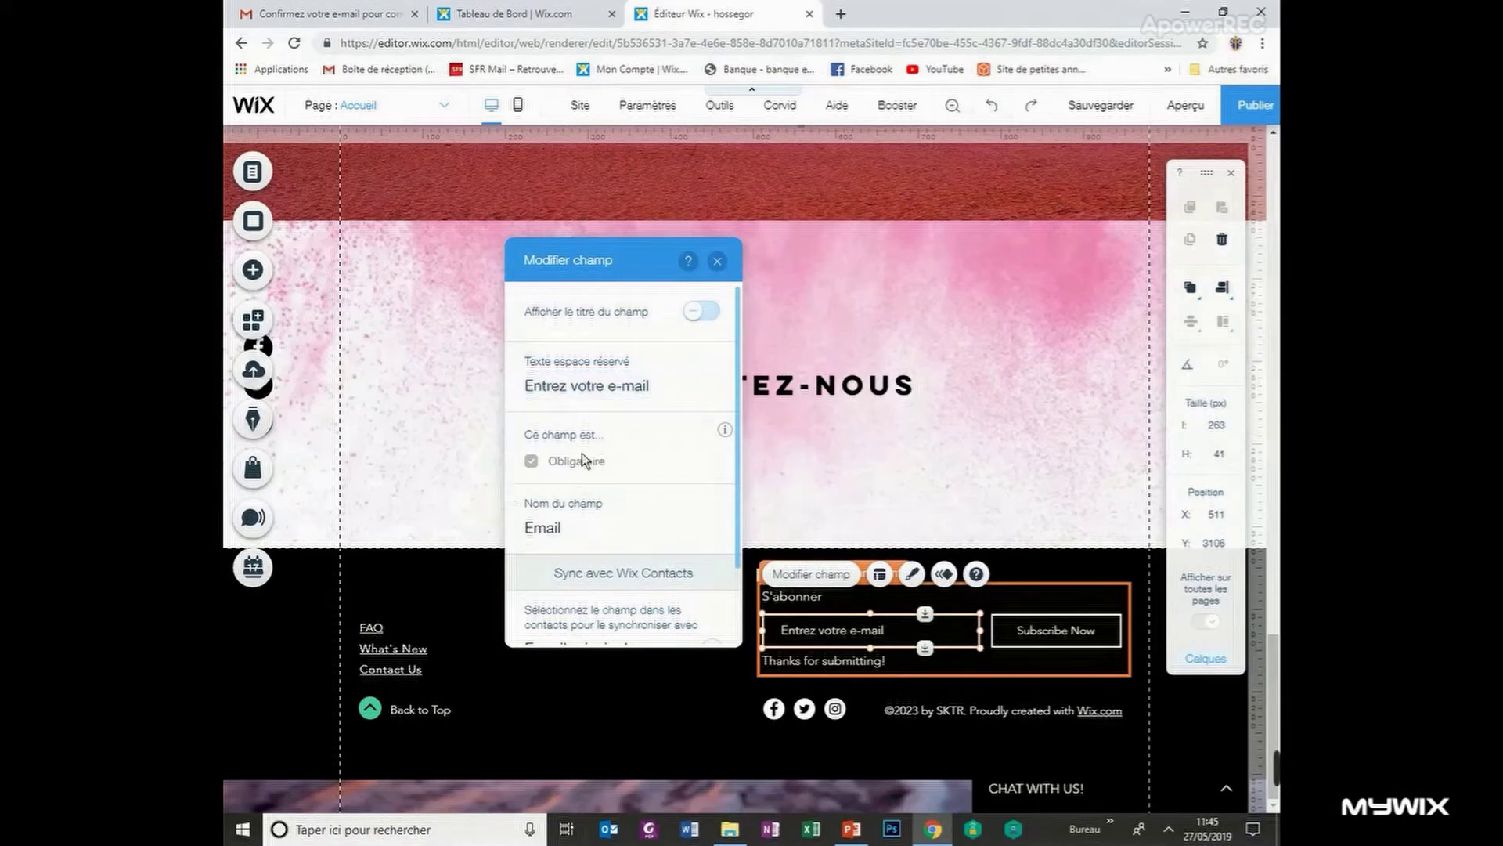
mouse_move(725, 433)
click(717, 261)
Open the settings of the subscription form's submit button and clear its text
click(1044, 632)
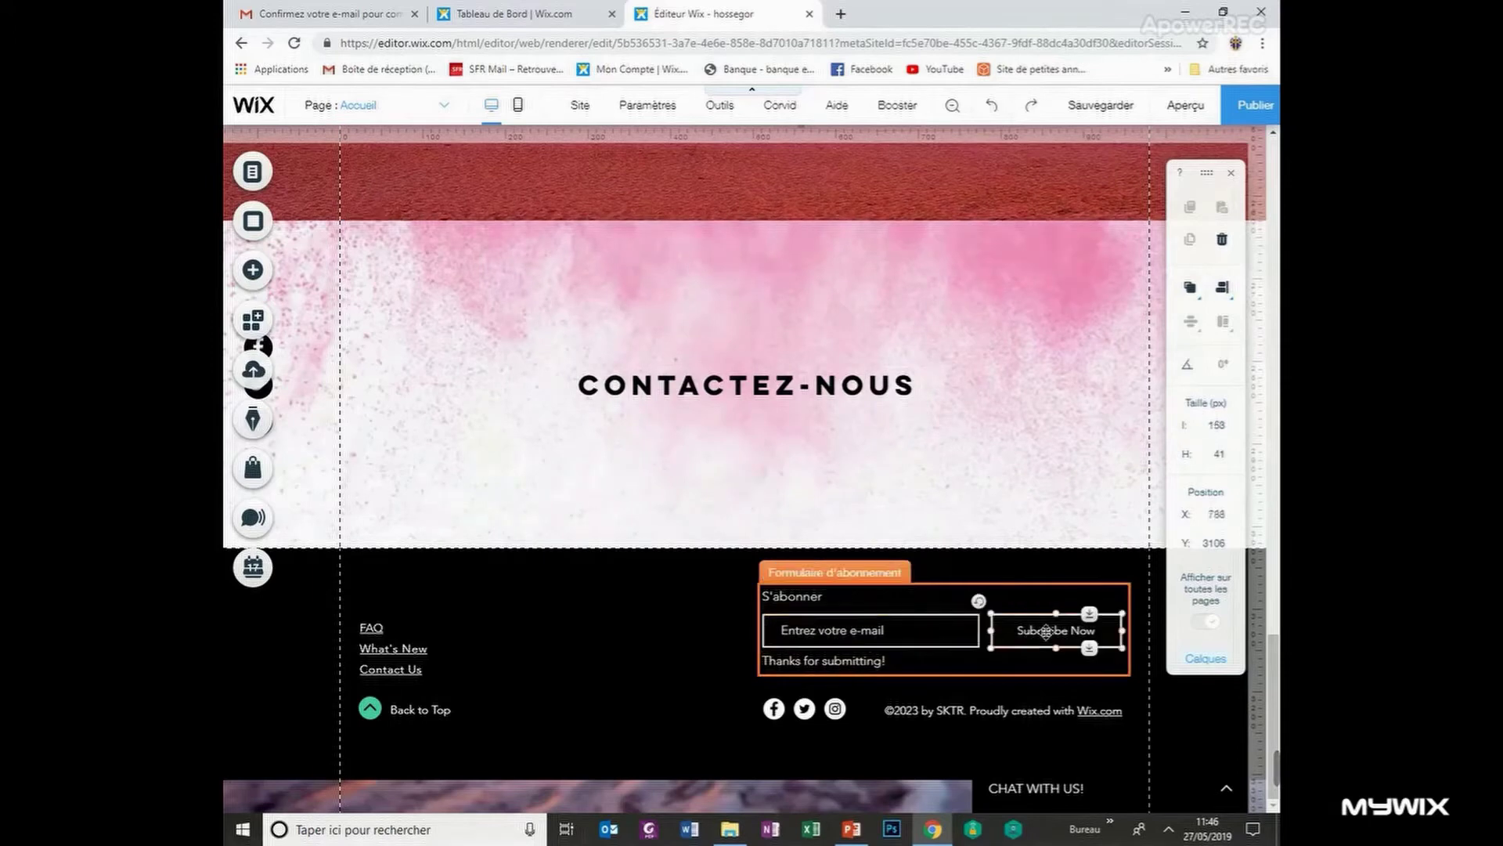
double_click(1046, 631)
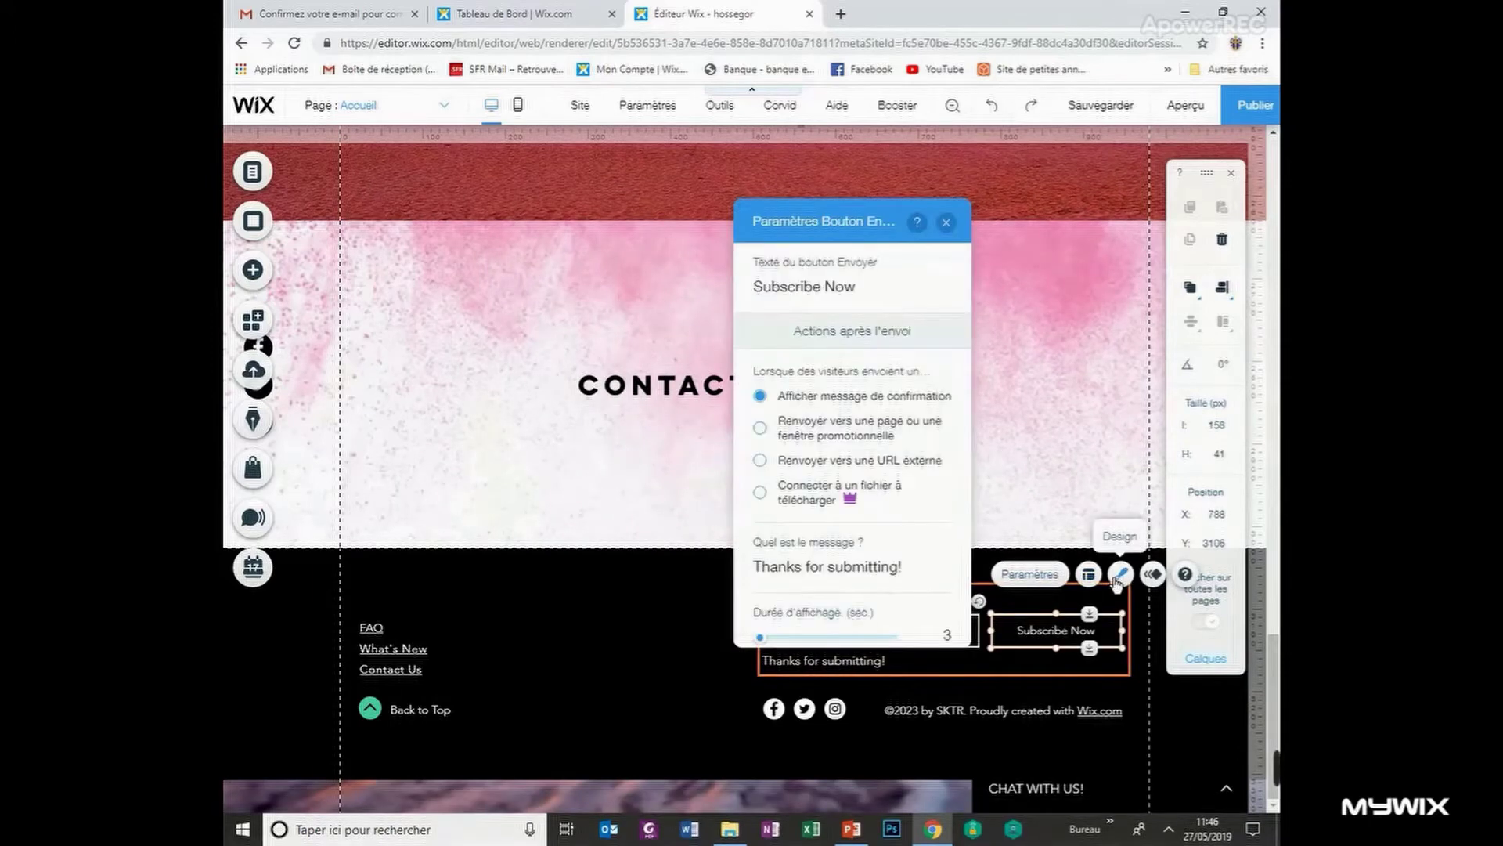
click(864, 286)
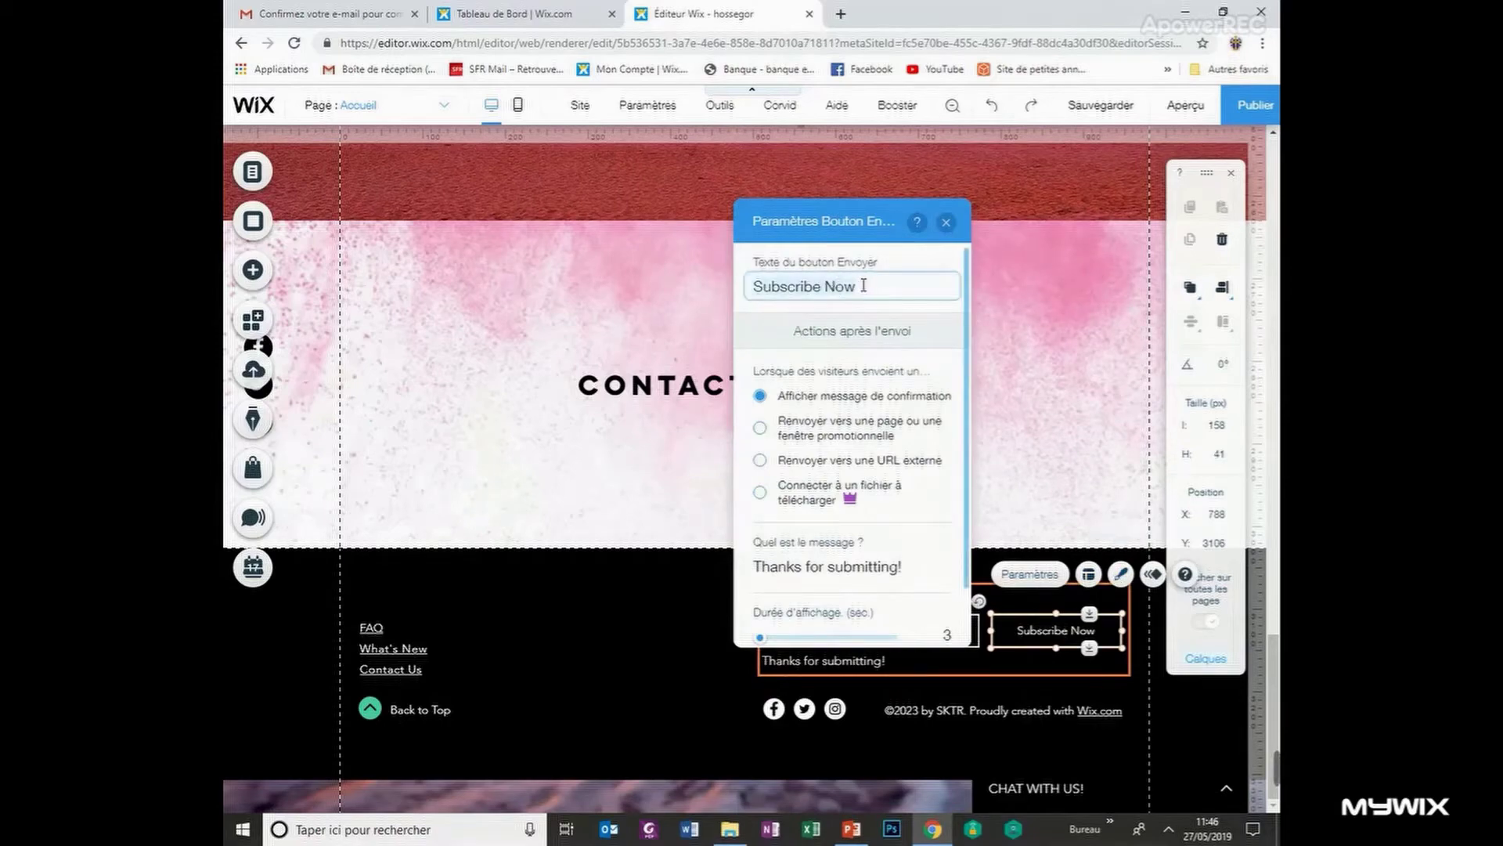
key(ctrl+a)
key(BackSpace)
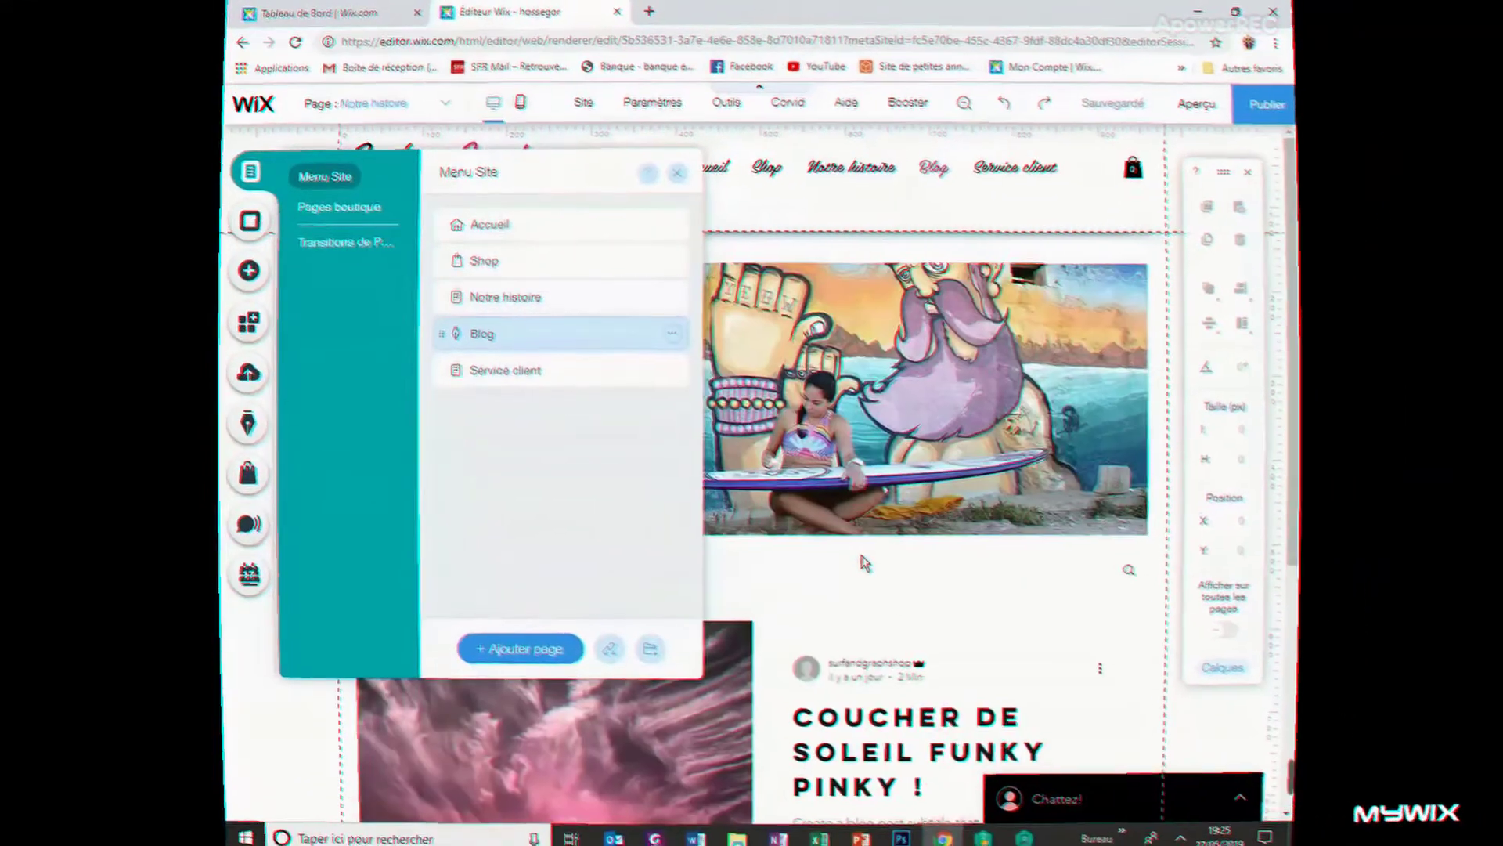
Select the post feed on the Blog page and look through its posts
click(800, 569)
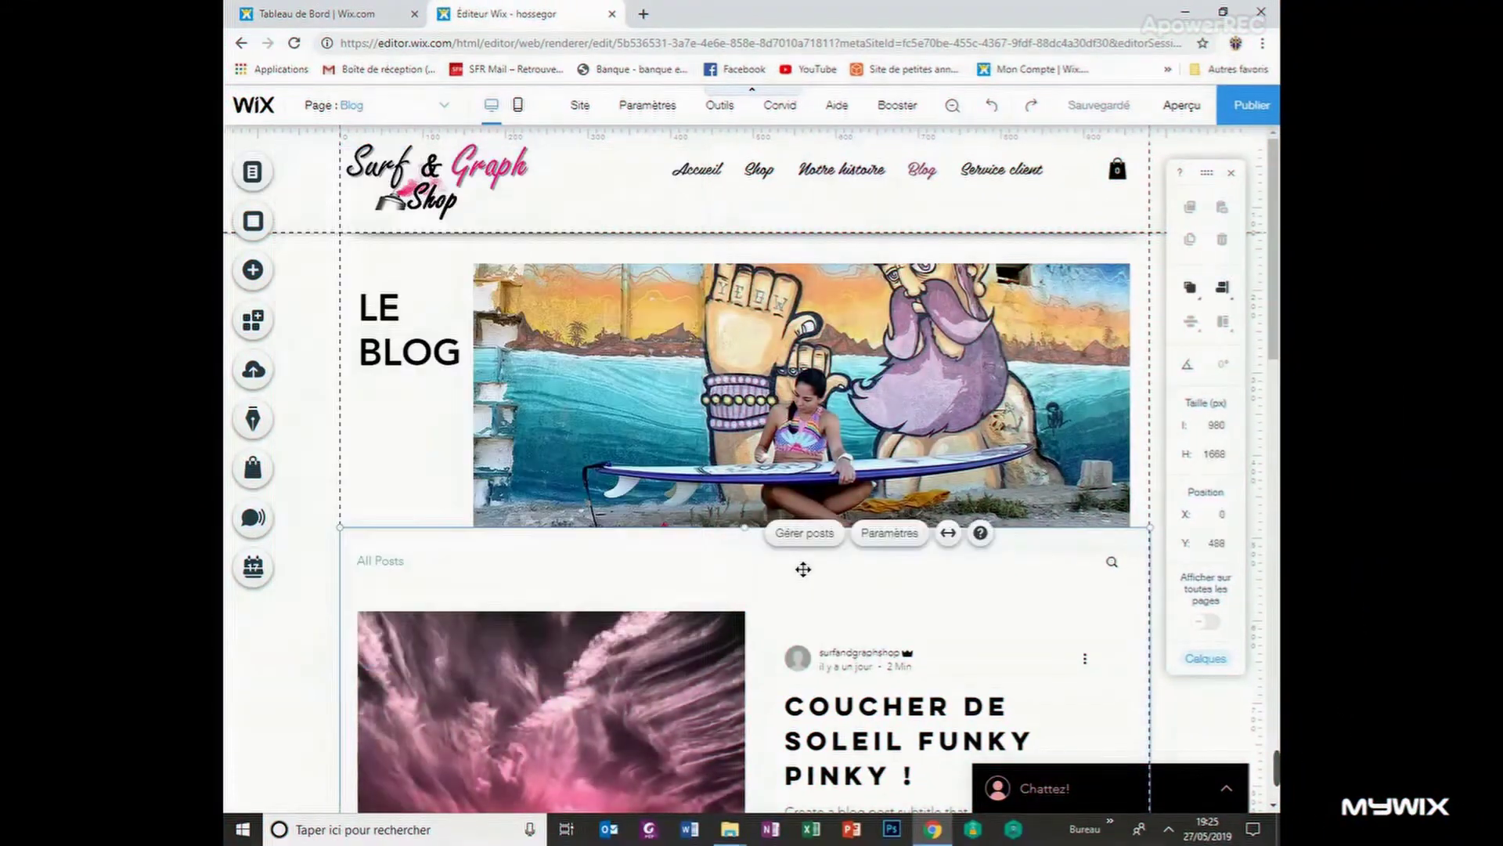
scroll(822, 540, down, 5)
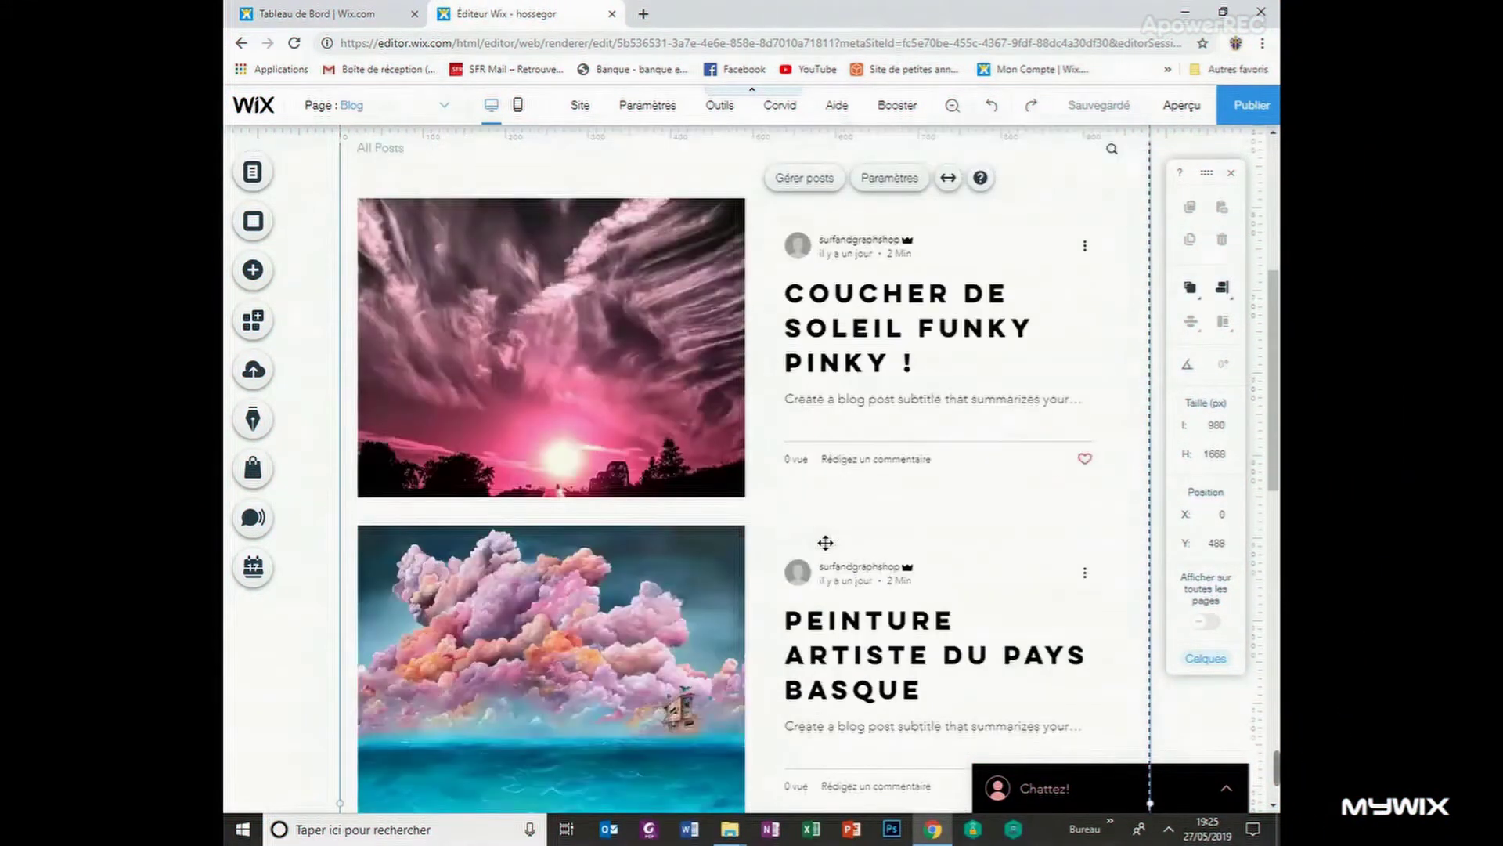
scroll(822, 540, up, 5)
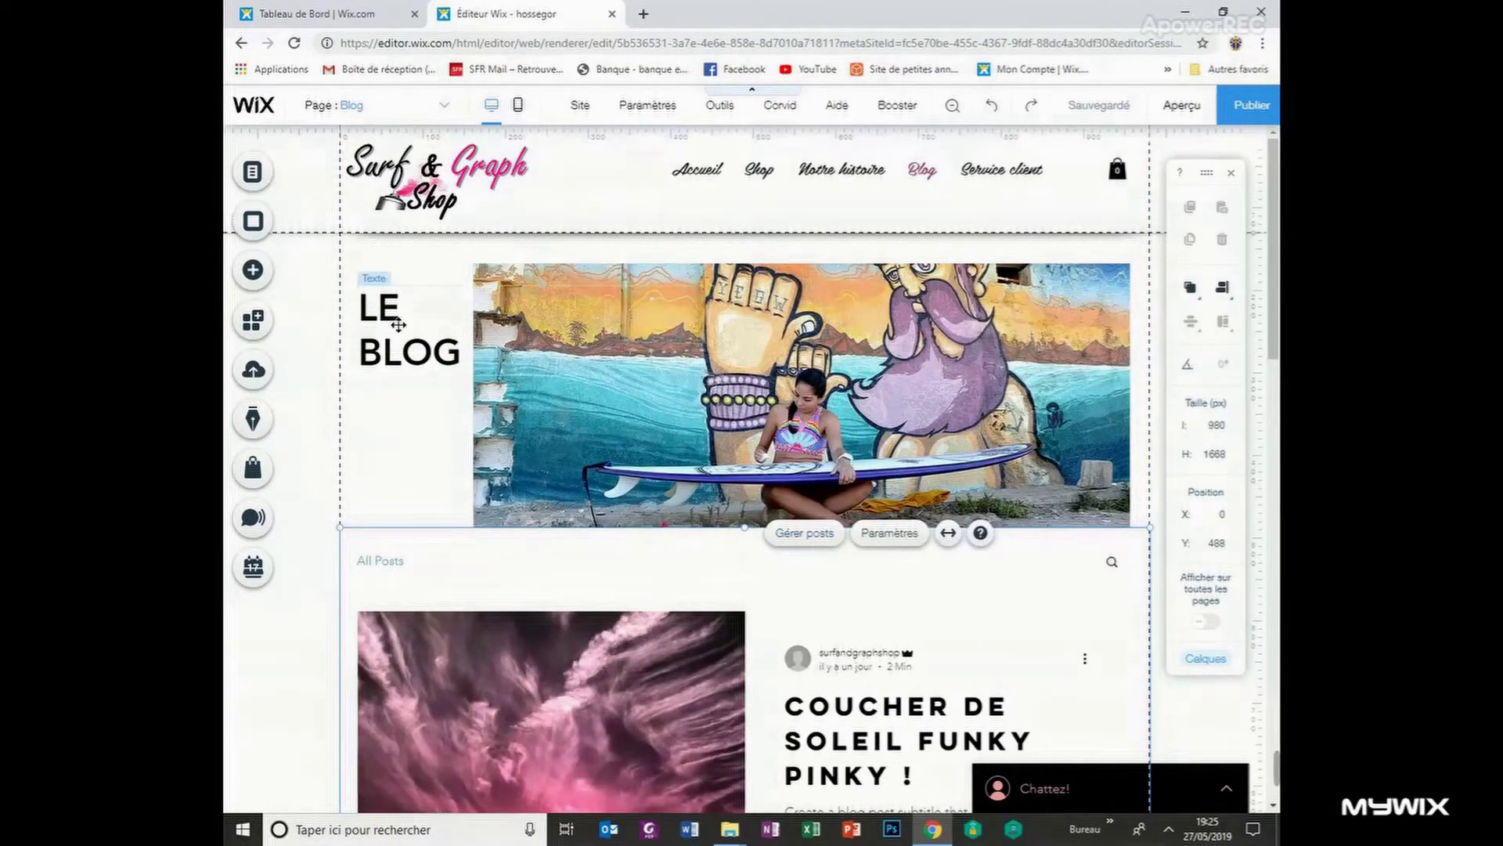
Set the font size of the Blog page's "LE BLOG" title to 40 px and close the text settings
double_click(408, 347)
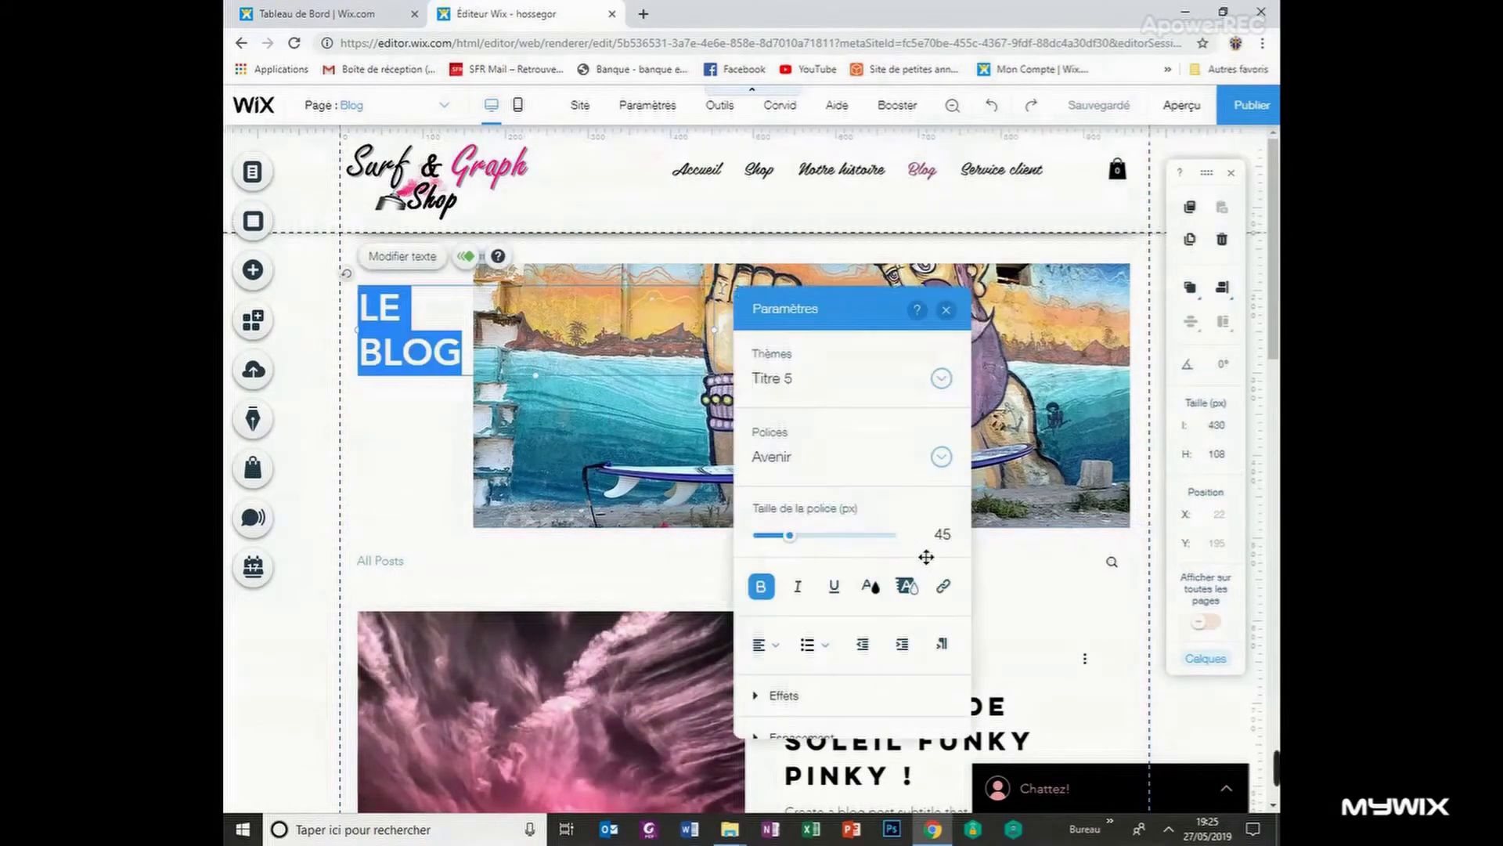
click(947, 540)
text(0)
key(Return)
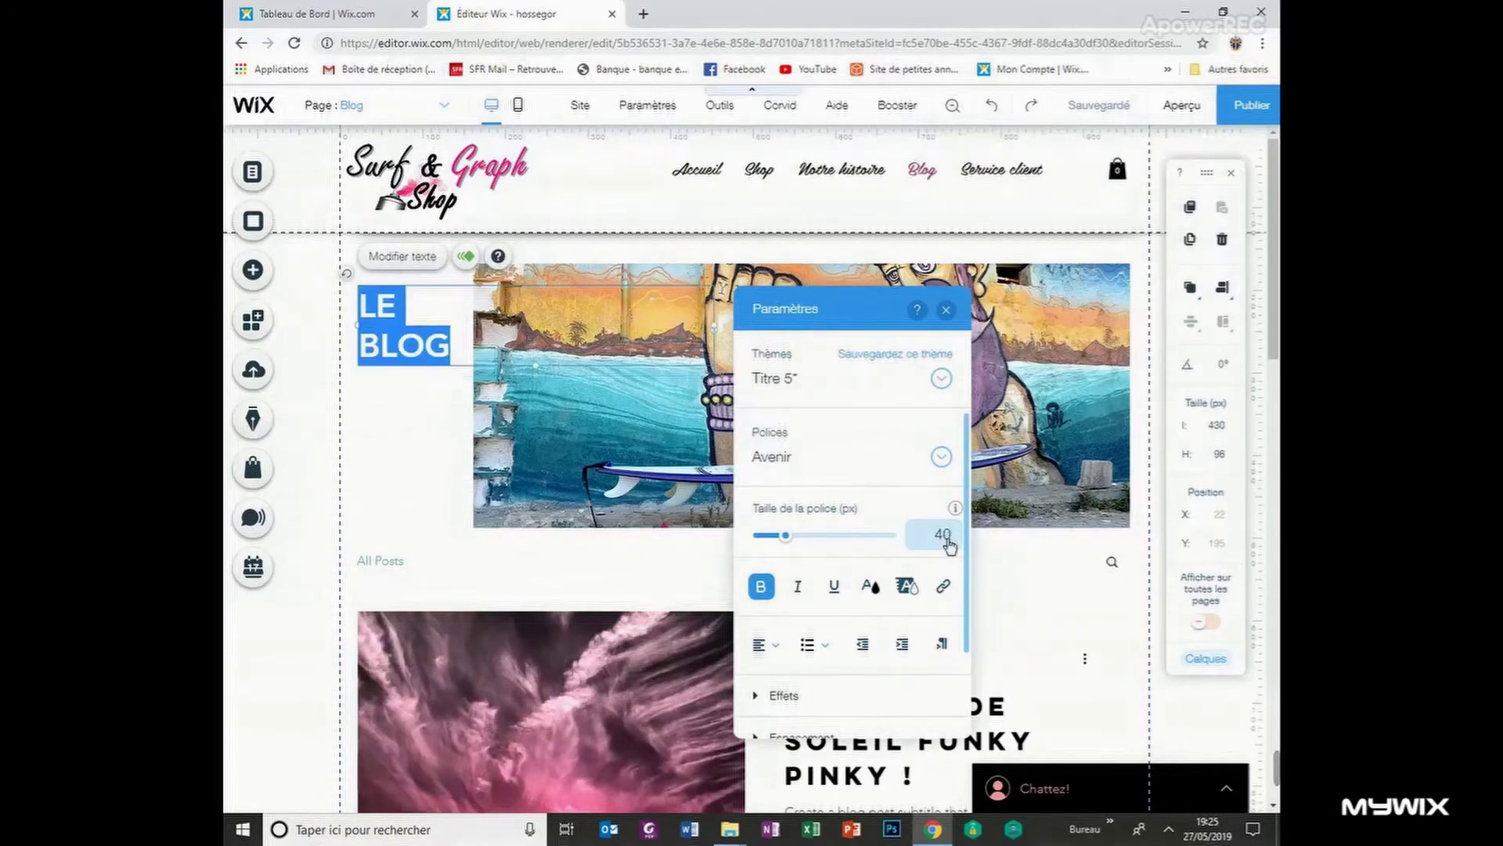
click(402, 468)
Review the Blog page's posts all the way to the footer
scroll(587, 497, down, 1)
scroll(588, 494, down, 10)
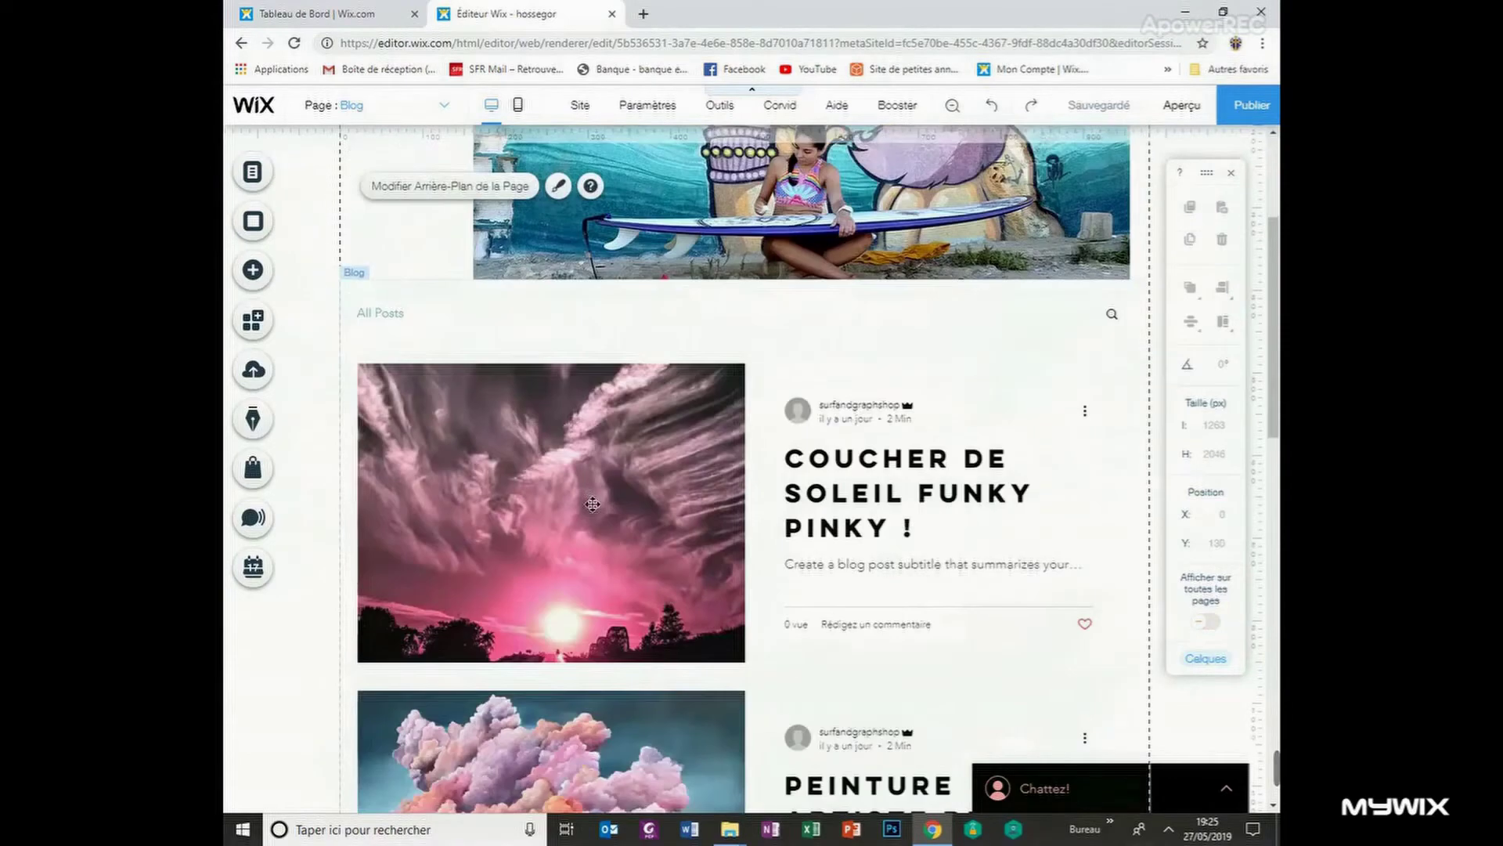
scroll(595, 512, down, 5)
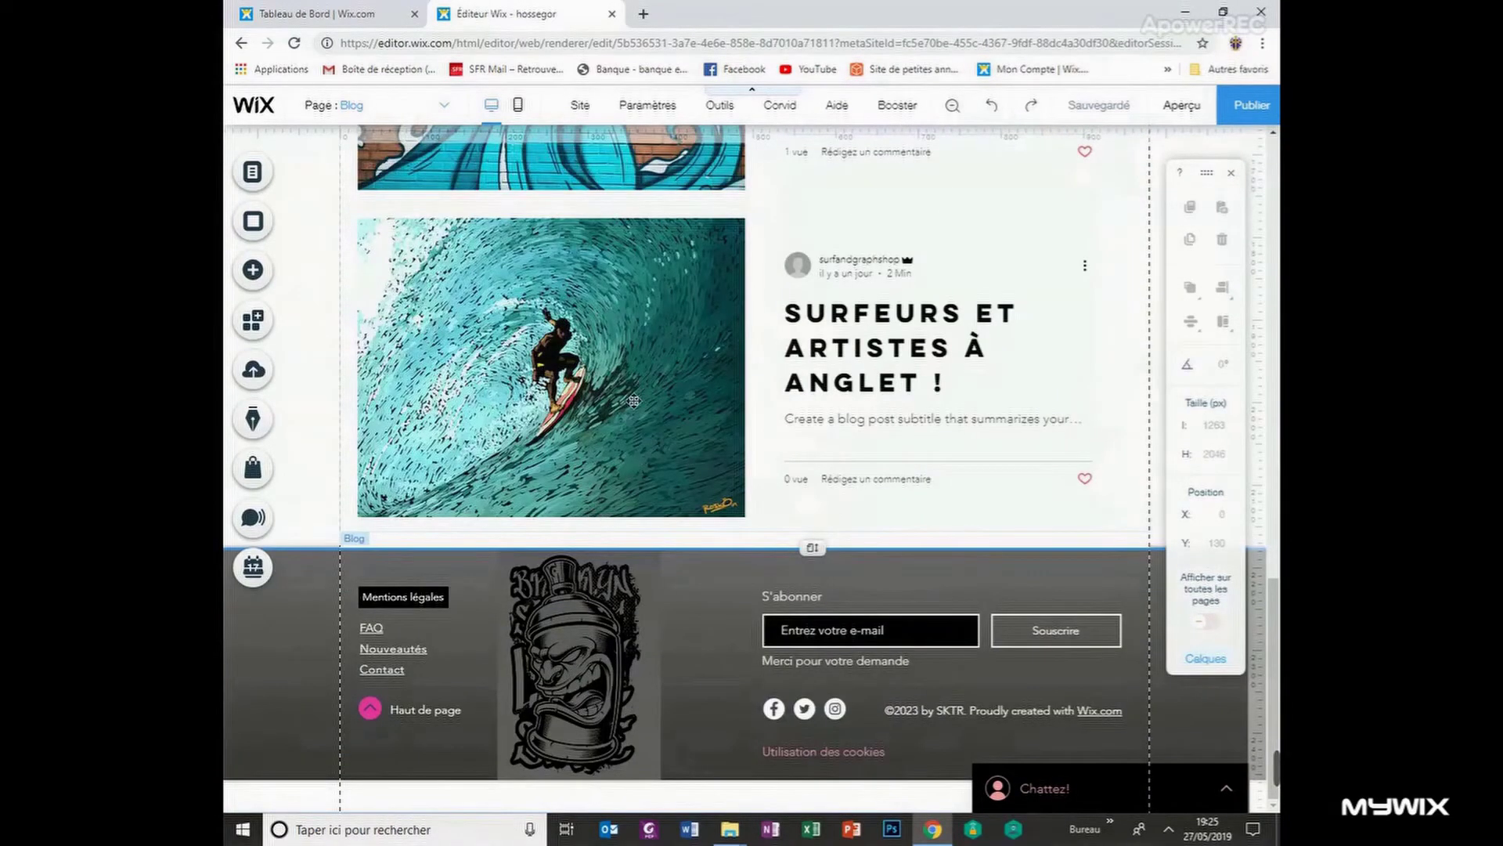
scroll(640, 381, up, 15)
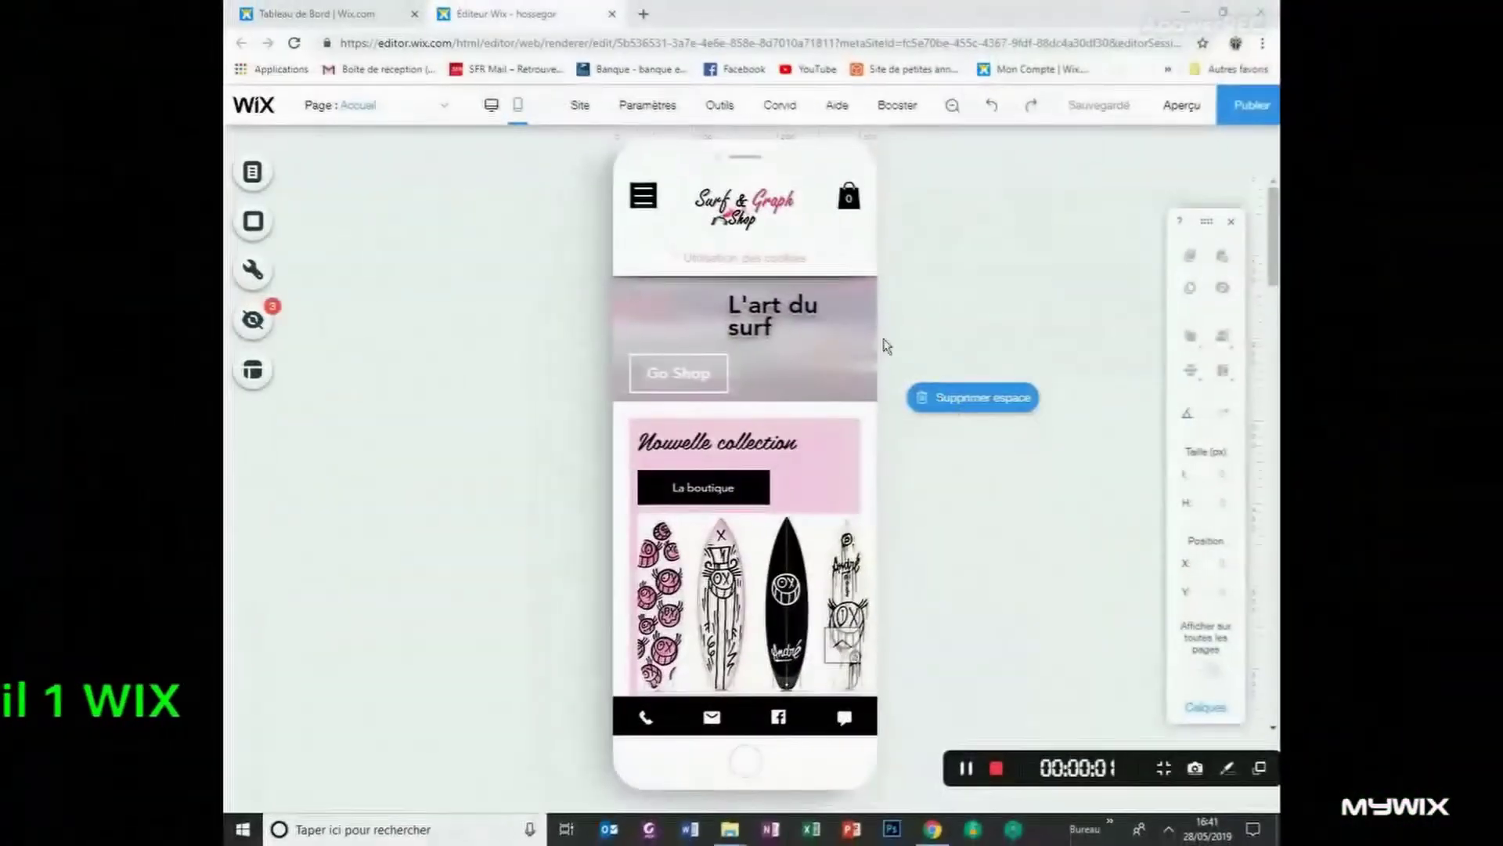
Select the strip containing "Nouvelle collection" in the home page's mobile layout and move it downward
click(816, 359)
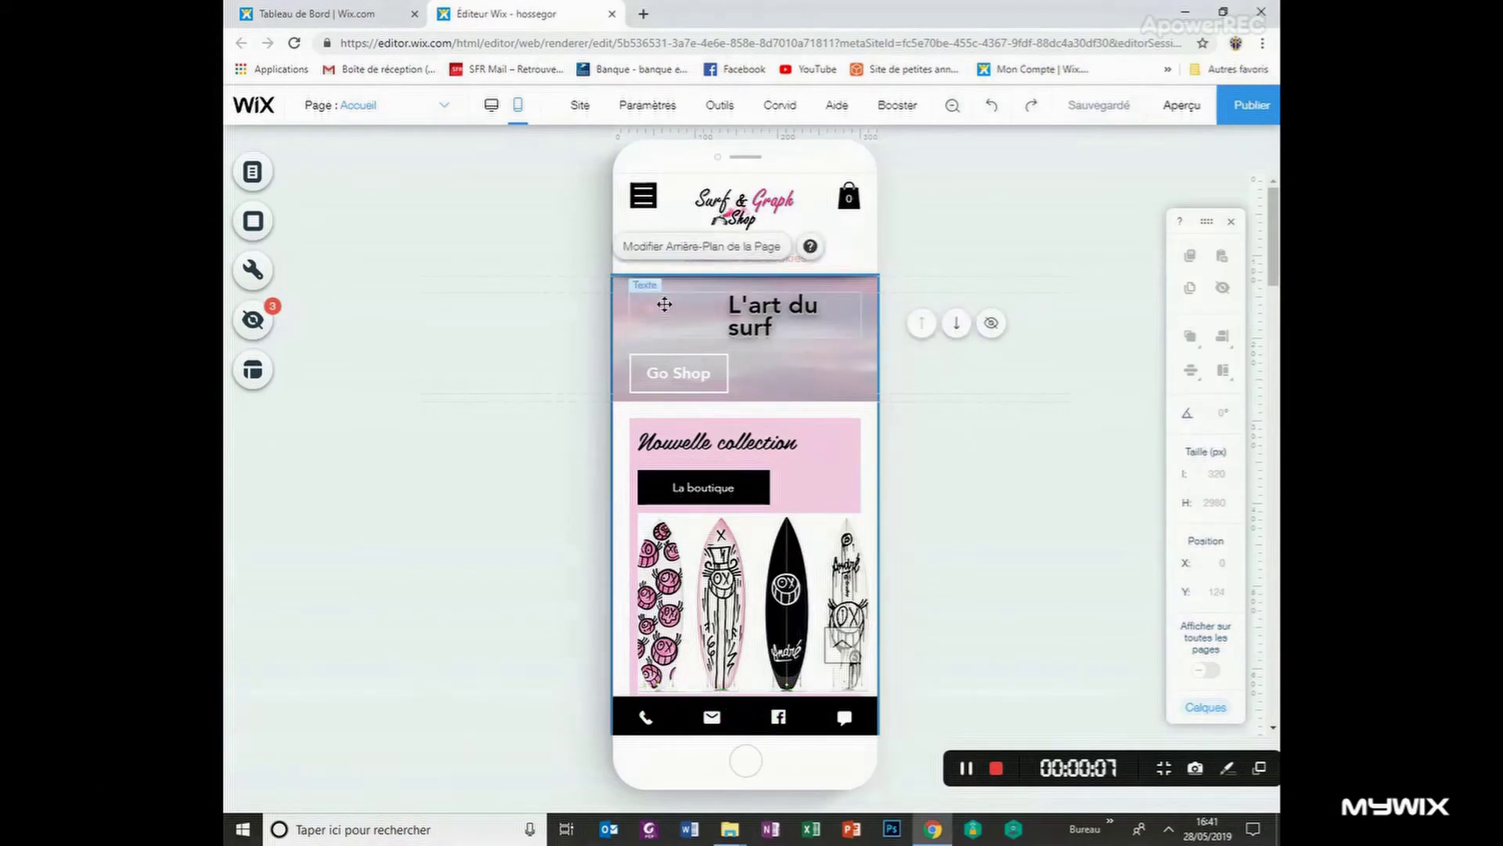
click(826, 430)
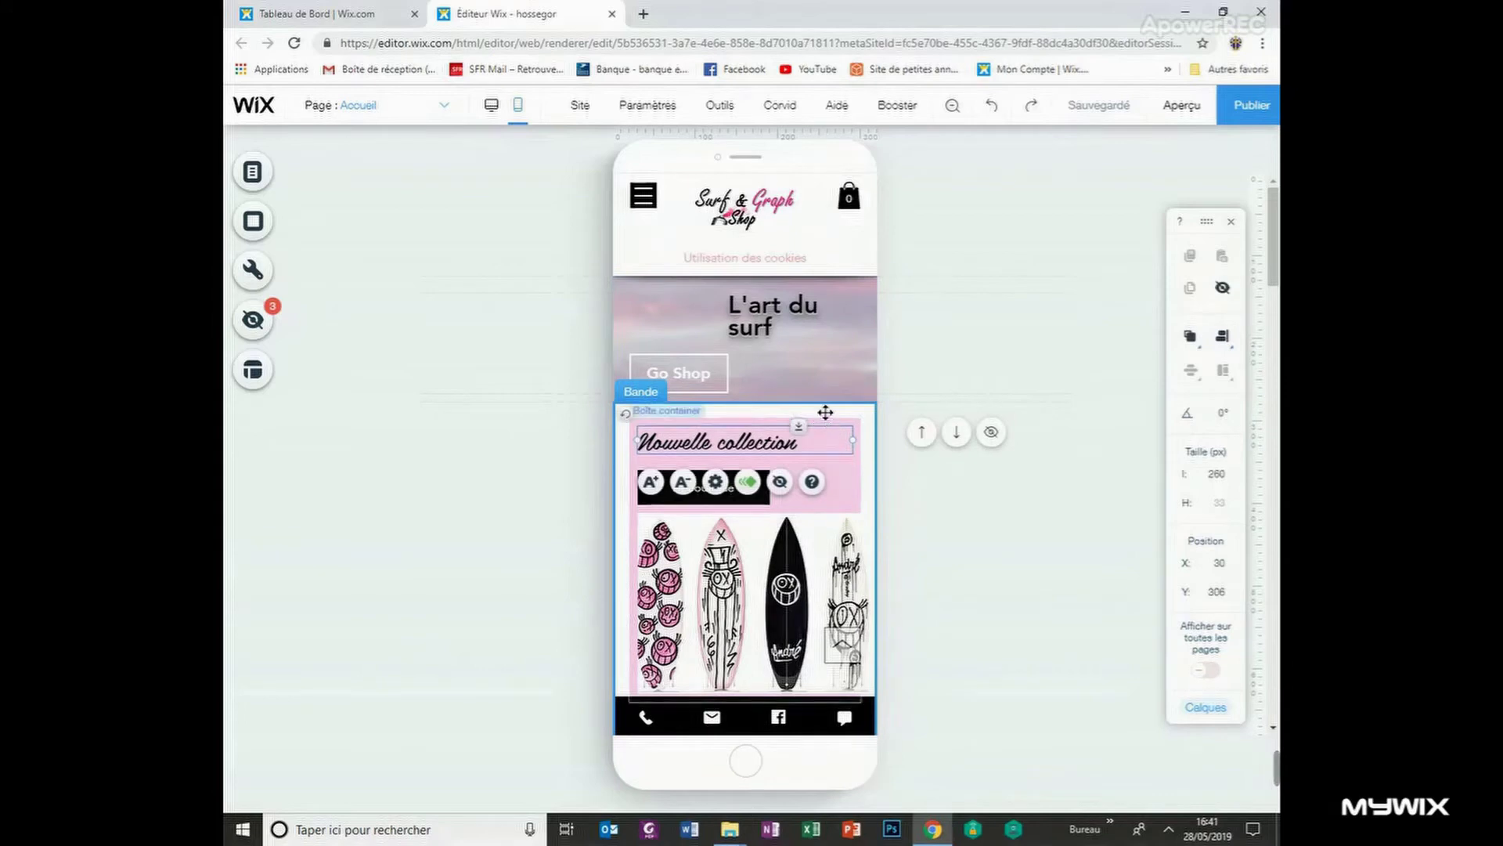
click(825, 415)
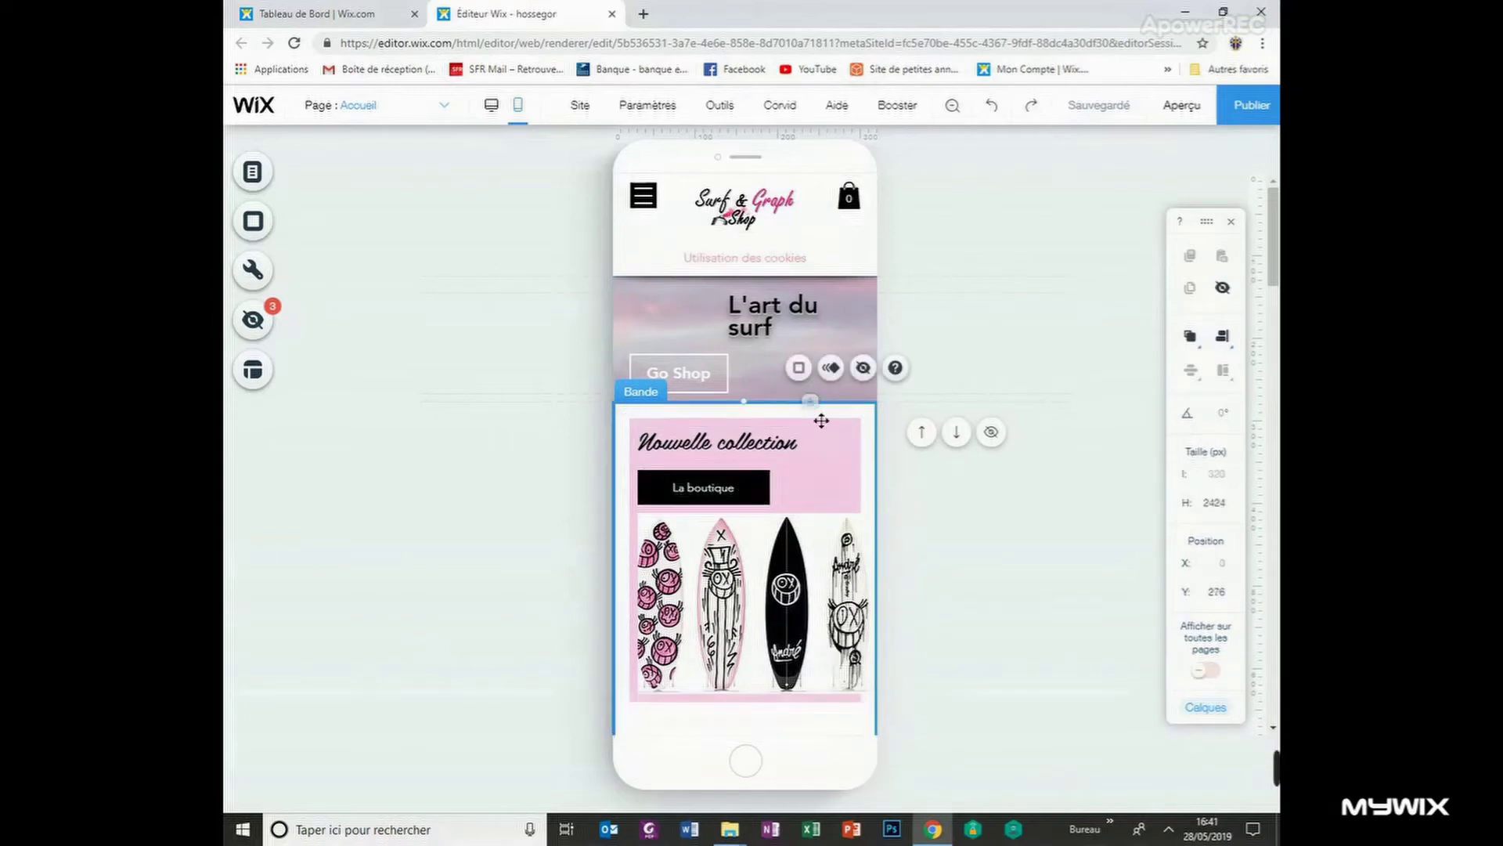
drag(815, 436, 818, 689)
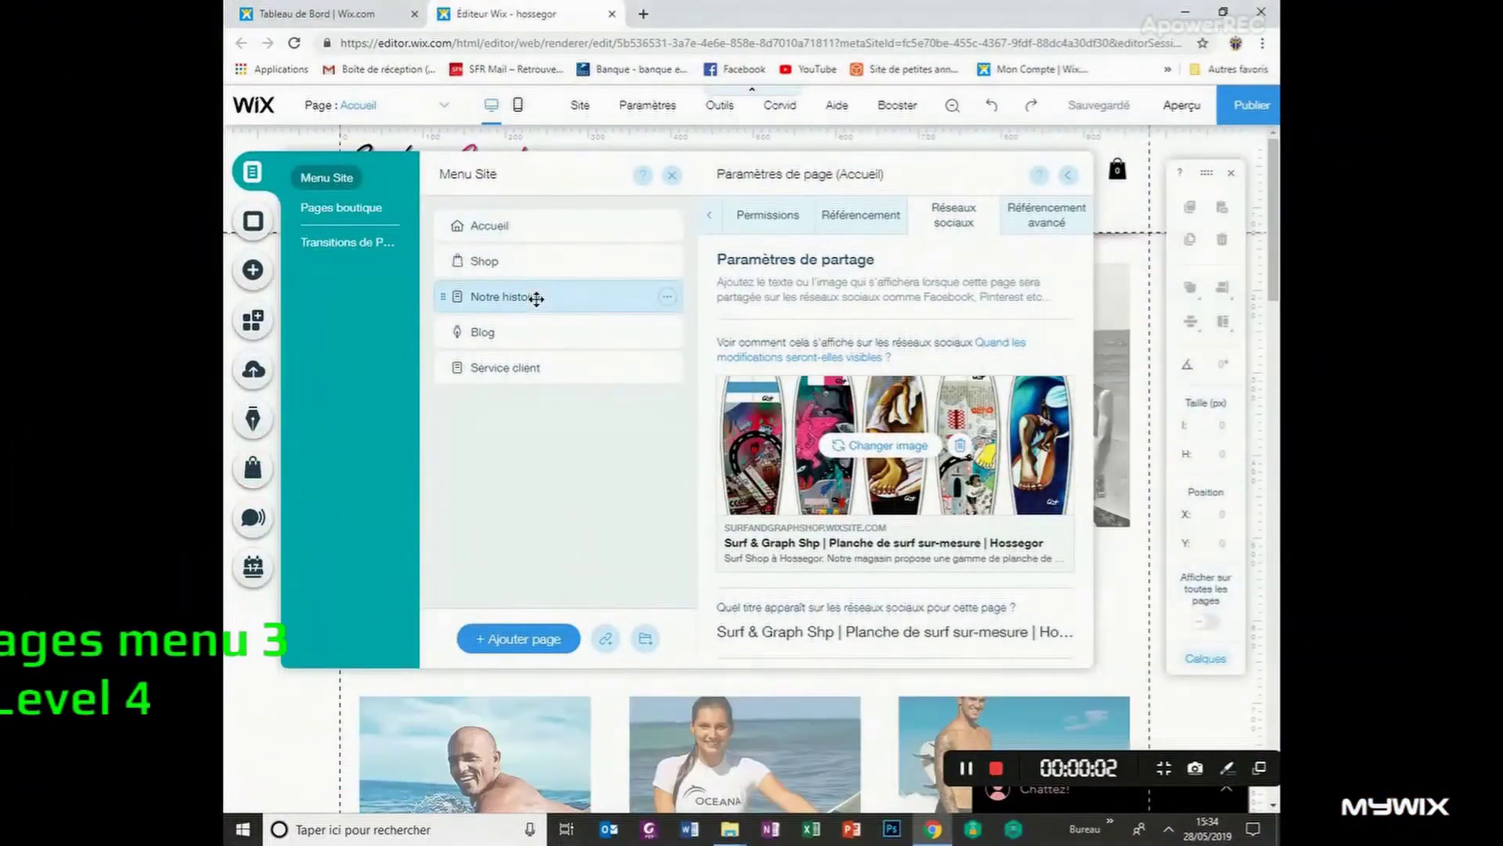
Open the Référencement settings of the "Notre histoire" page and delete text from its search-results title
click(537, 298)
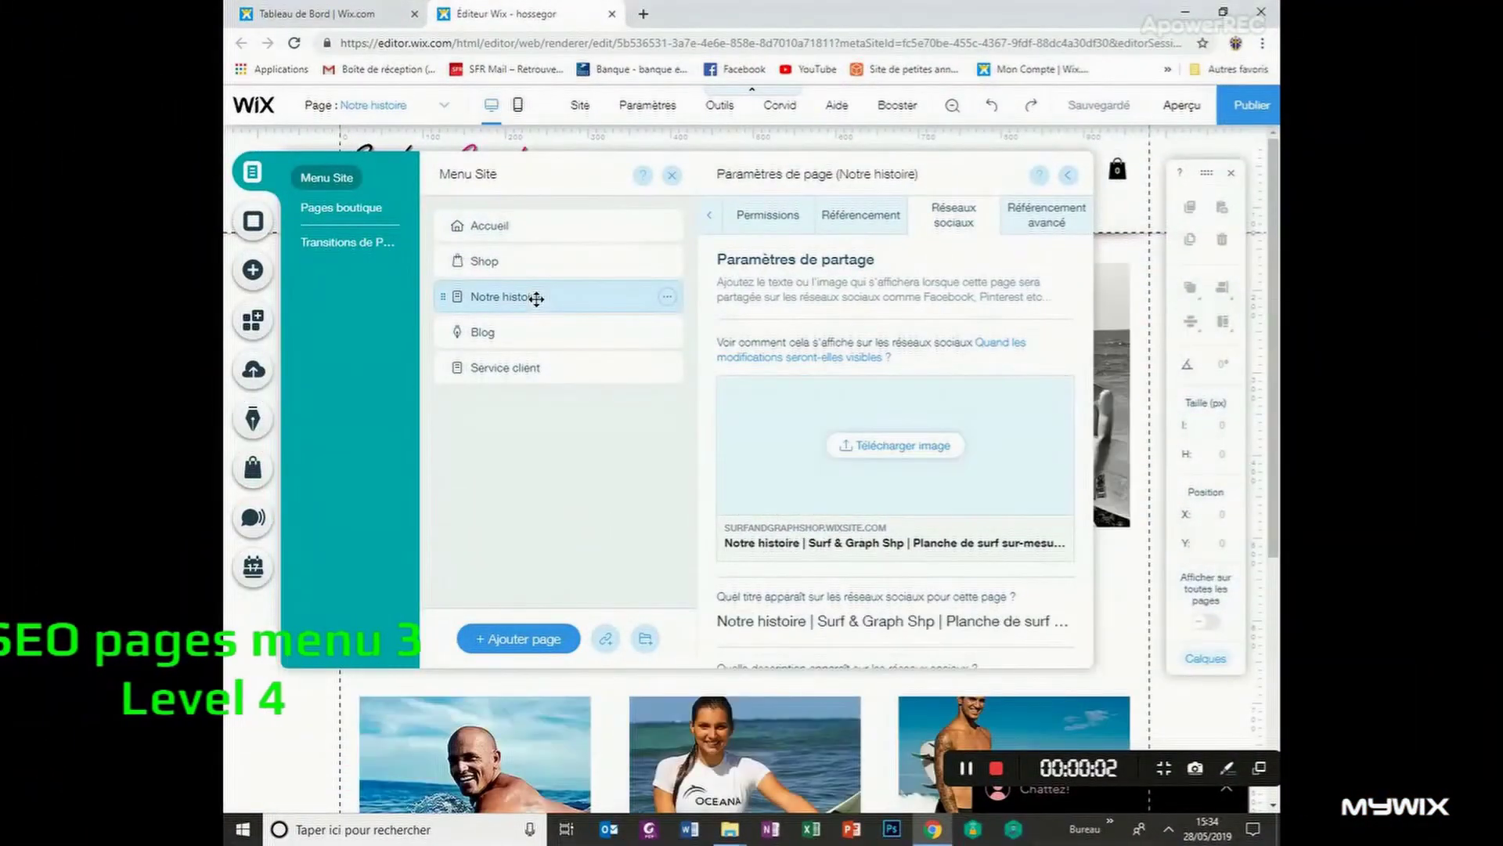
click(667, 299)
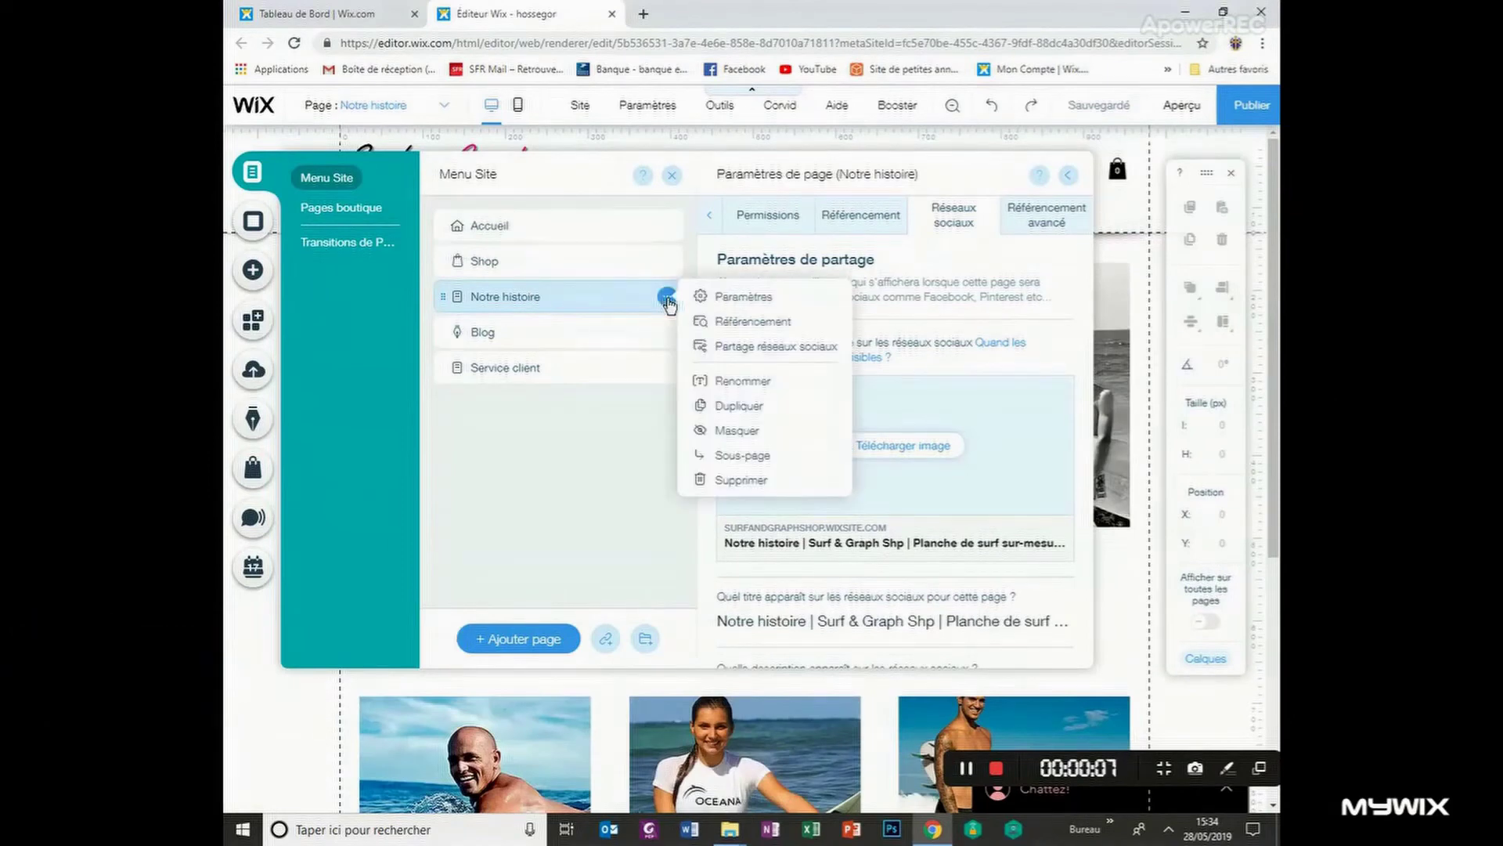
click(742, 322)
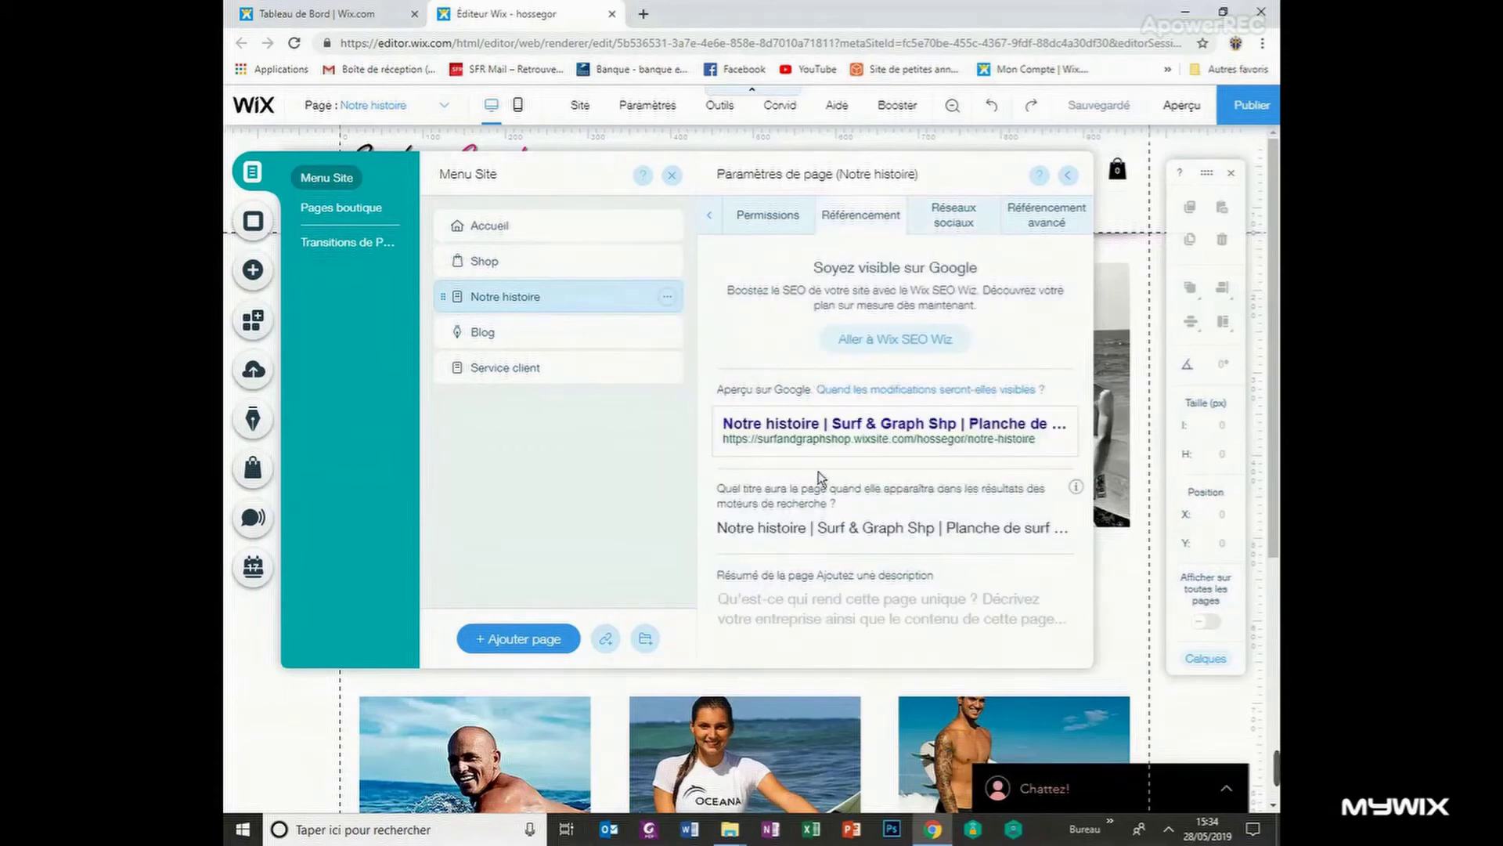
click(805, 529)
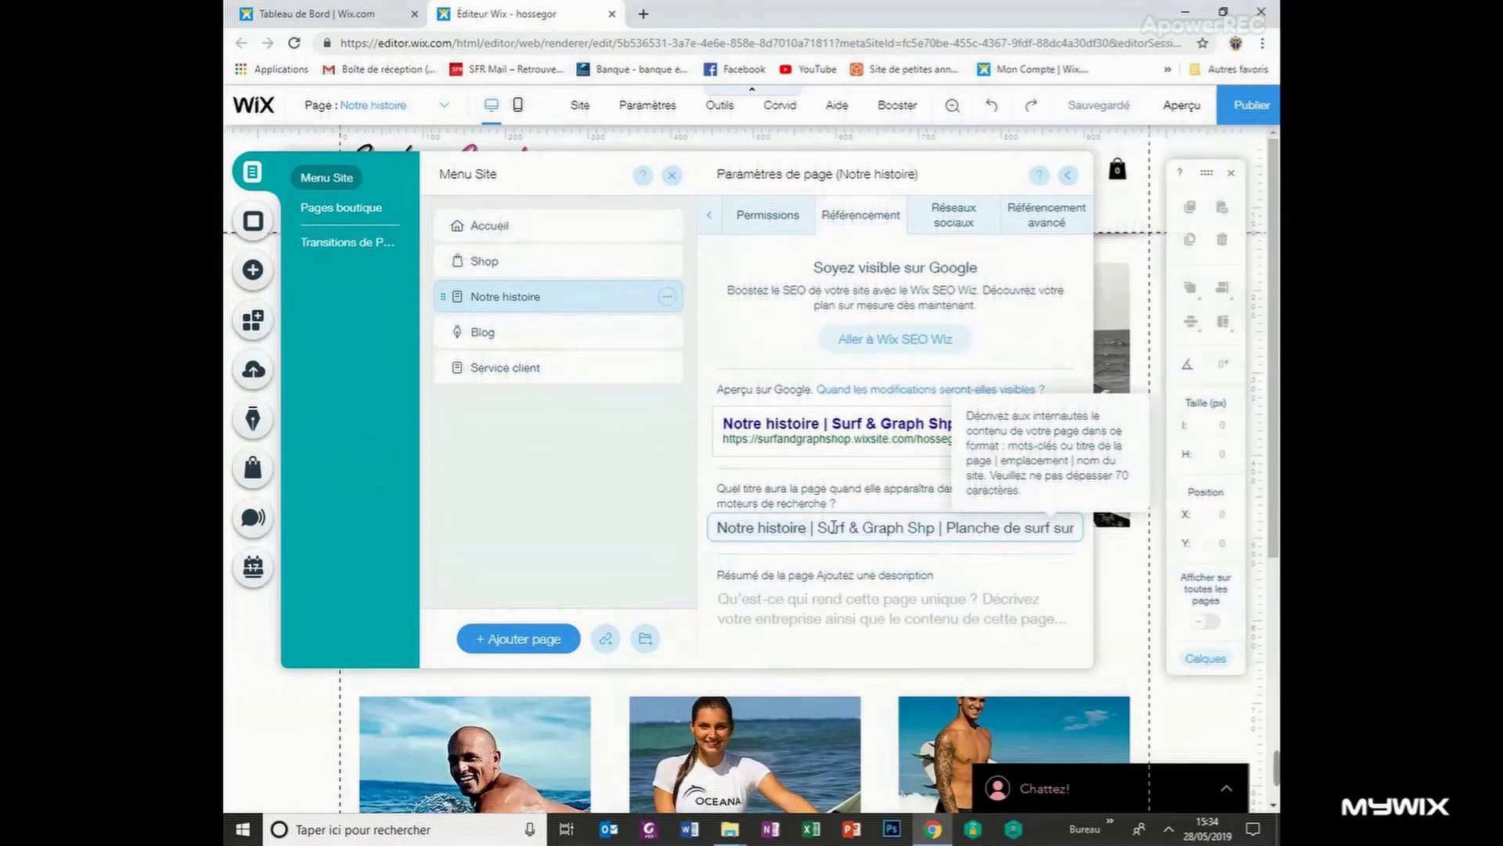
key(BackSpace)
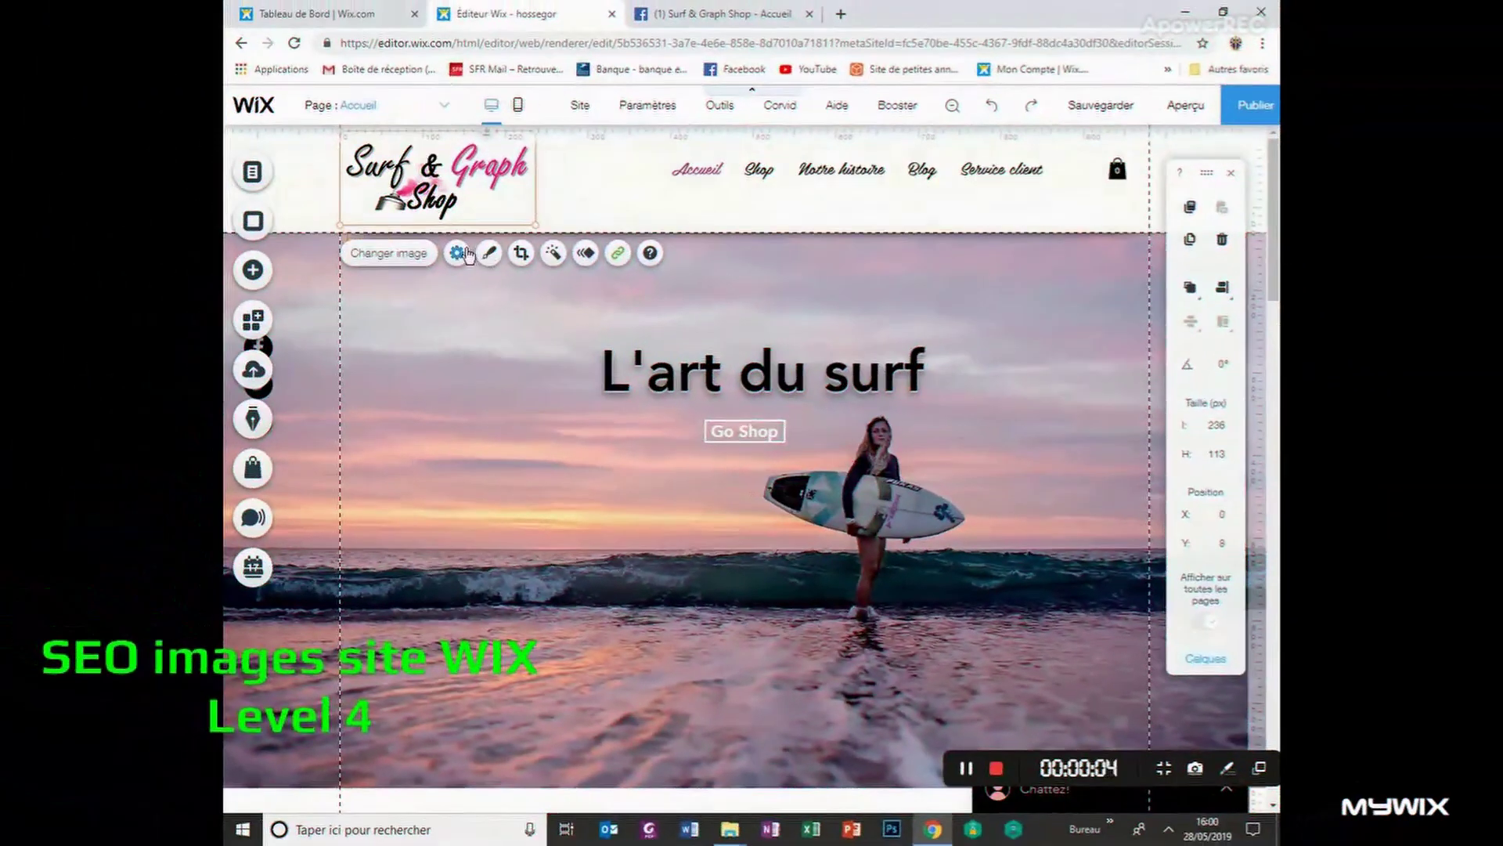
Open the header logo's image settings and examine its Google description and the explanation for that field
click(460, 253)
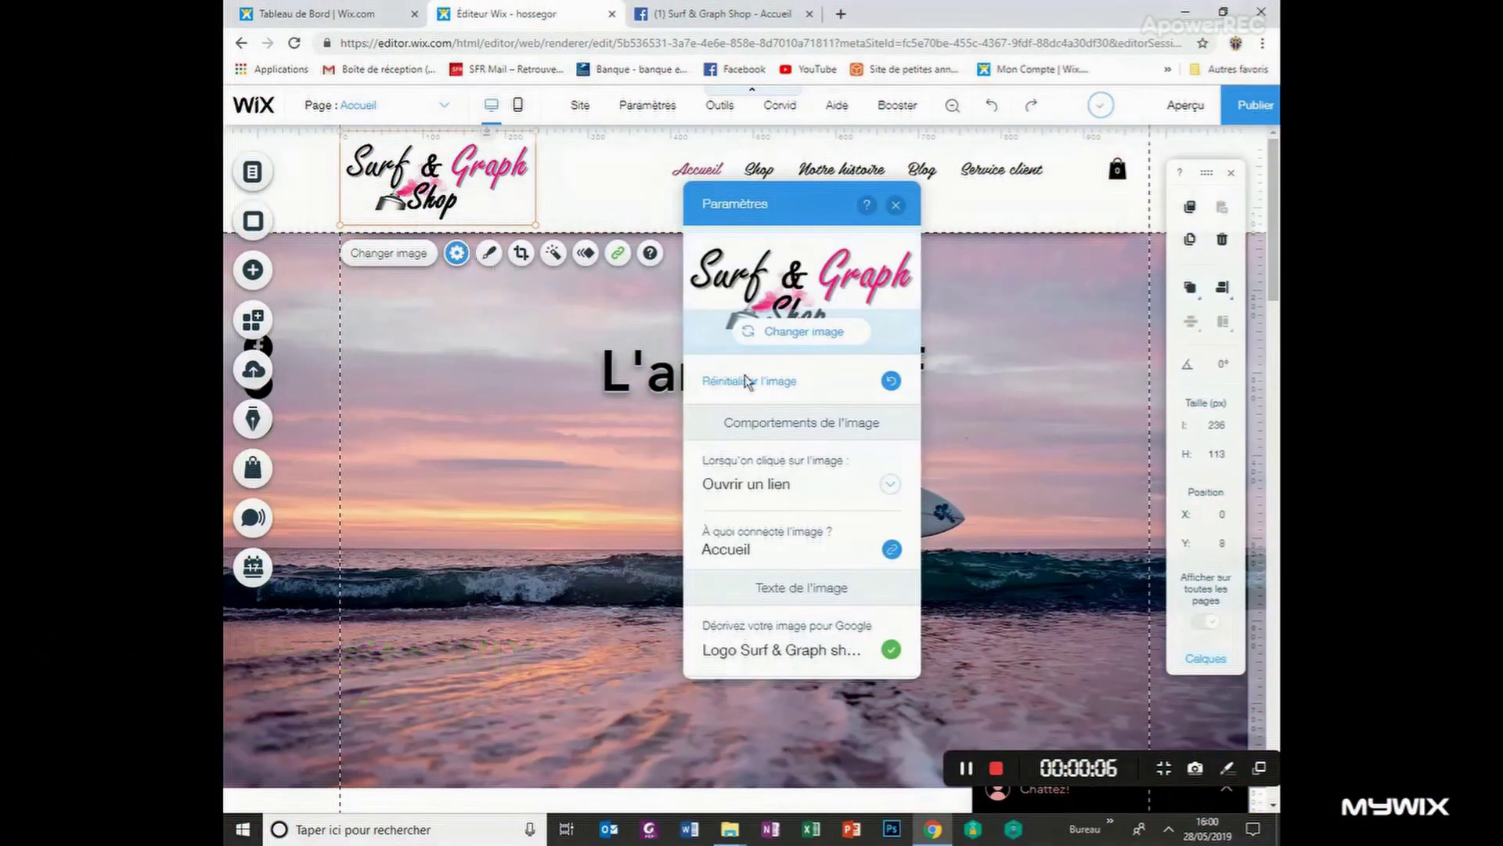
scroll(754, 385, down, 1)
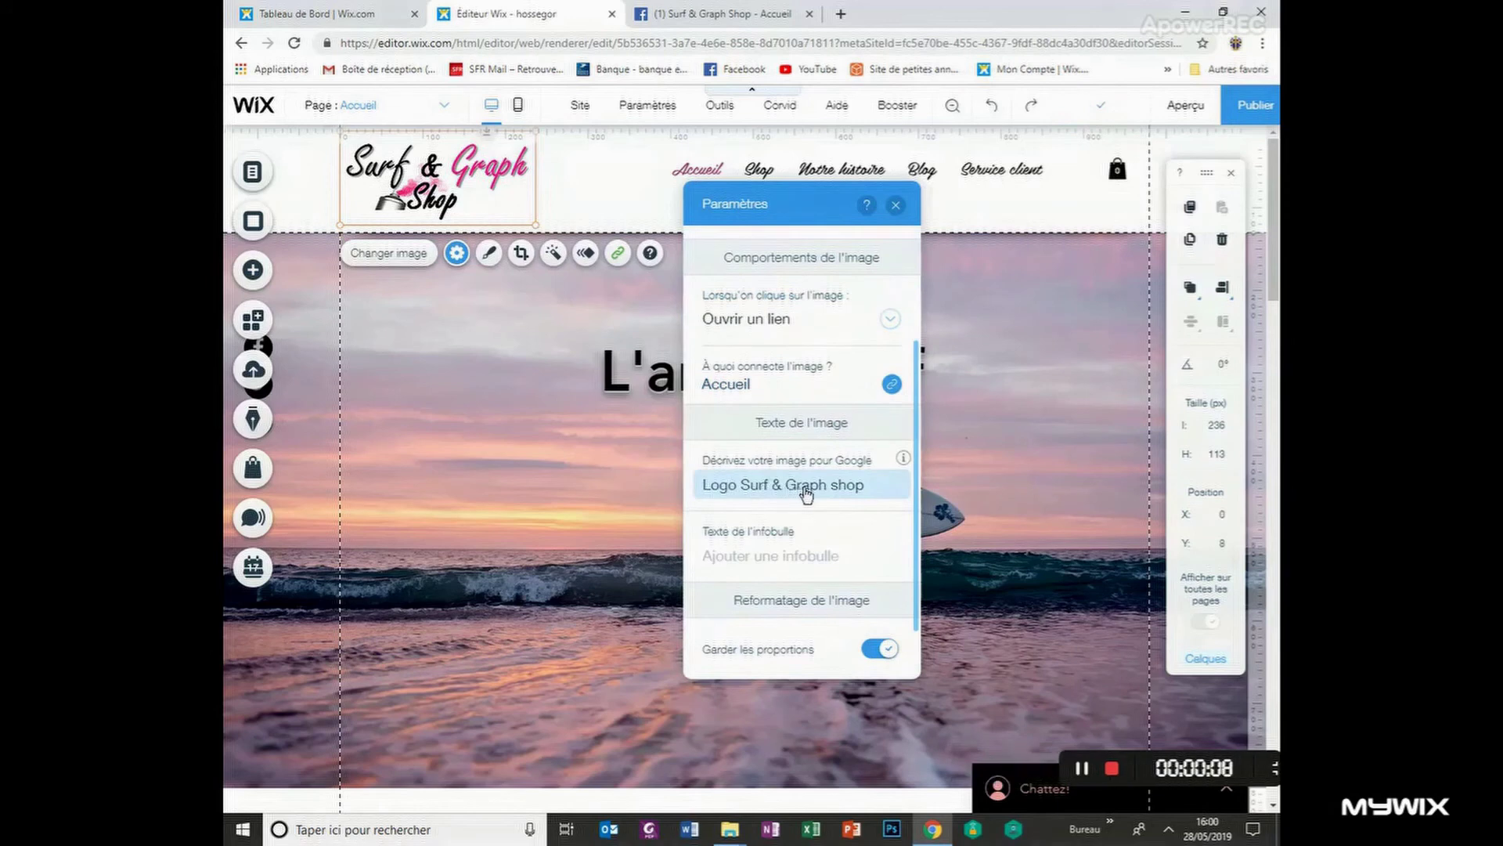
mouse_move(904, 462)
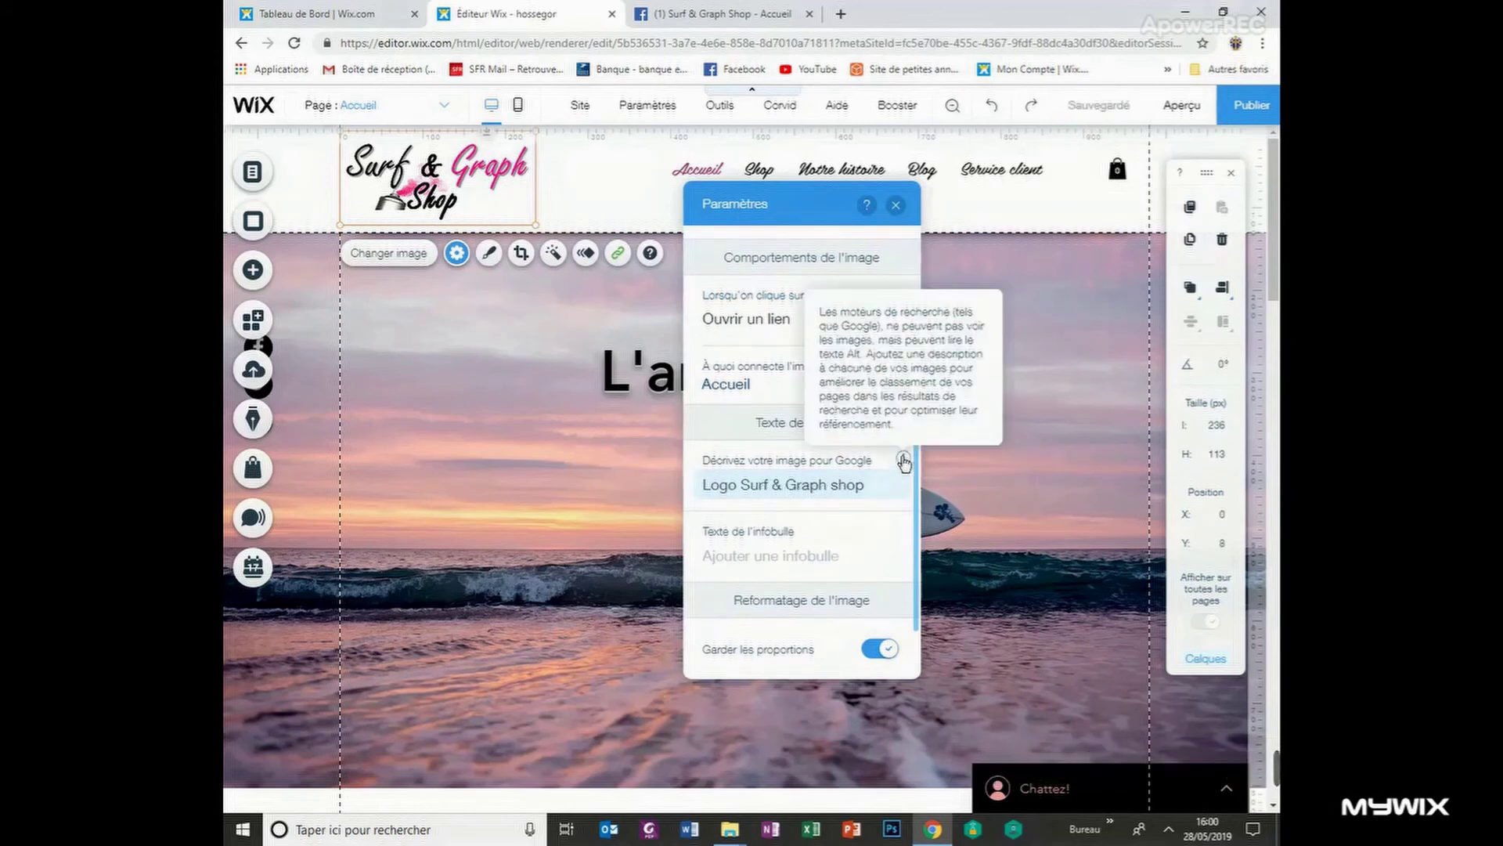